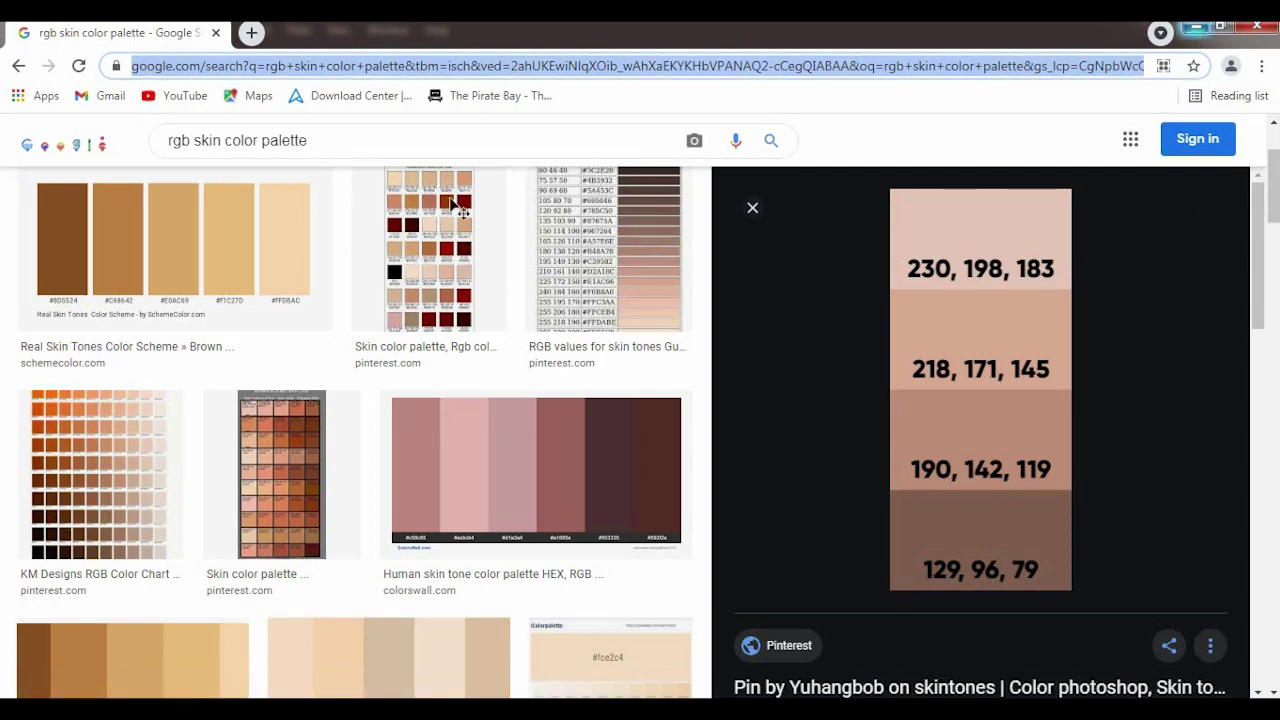
# Step: Place the downloaded RGB skin-tone palette image onto the DSC_0155 portrait as a new layer
pyautogui.click(1196, 27)
pyautogui.click(1196, 27)
pyautogui.moveTo(171, 45); pyautogui.dragTo(594, 672)
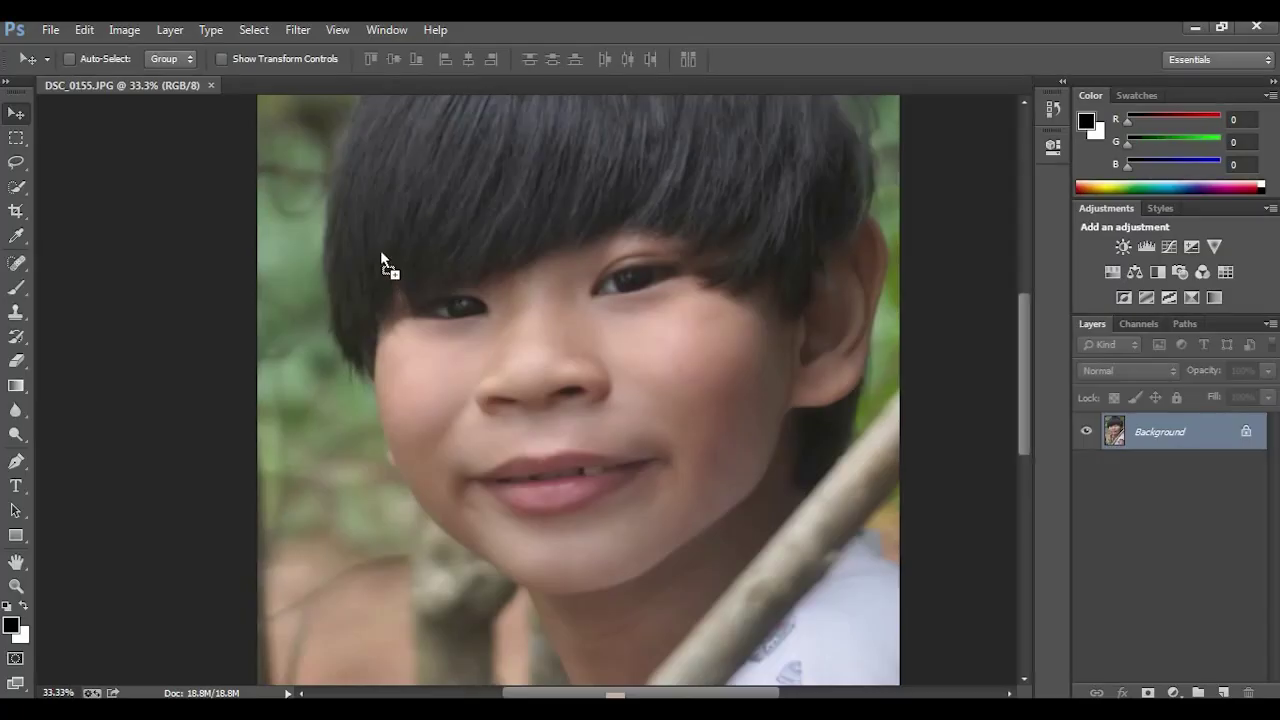
pyautogui.moveTo(594, 672)
pyautogui.mouseDown()
pyautogui.moveTo(375, 242)
pyautogui.moveTo(409, 260)
pyautogui.mouseUp()
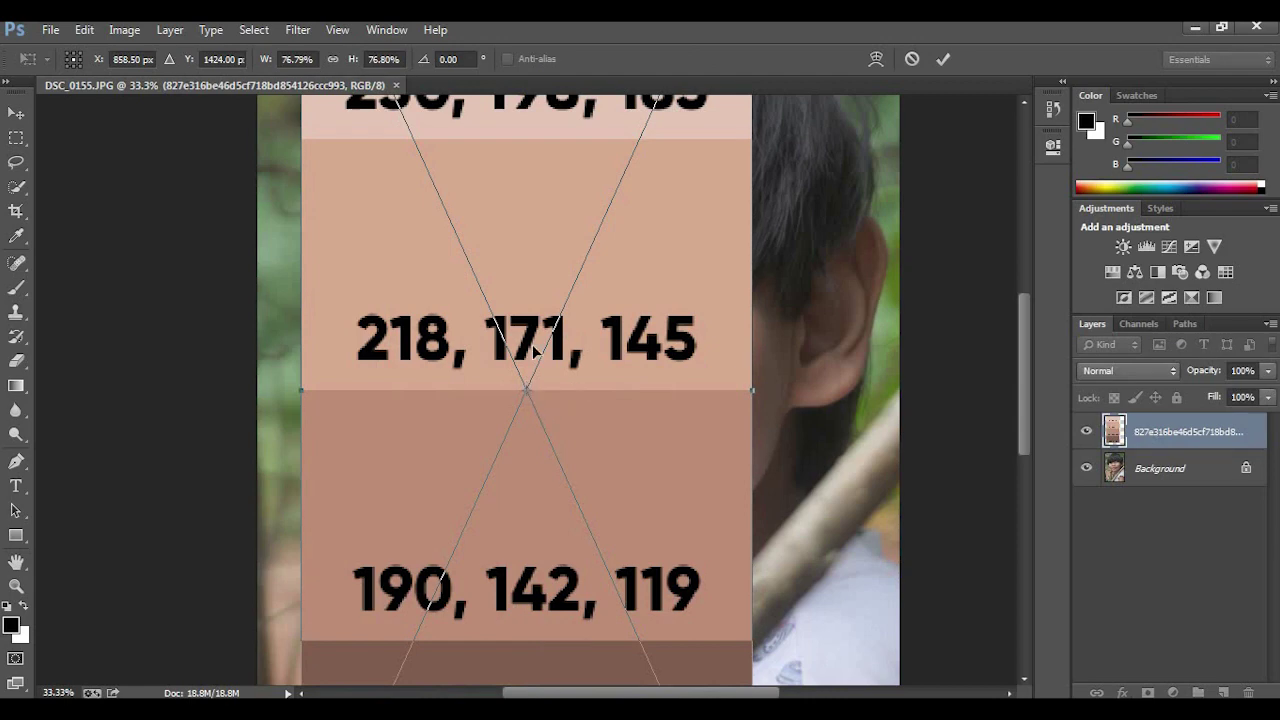
# Step: Scale the palette layer to about 49% and position it along the portrait's left edge
pyautogui.hotkey('ctrl', '-')
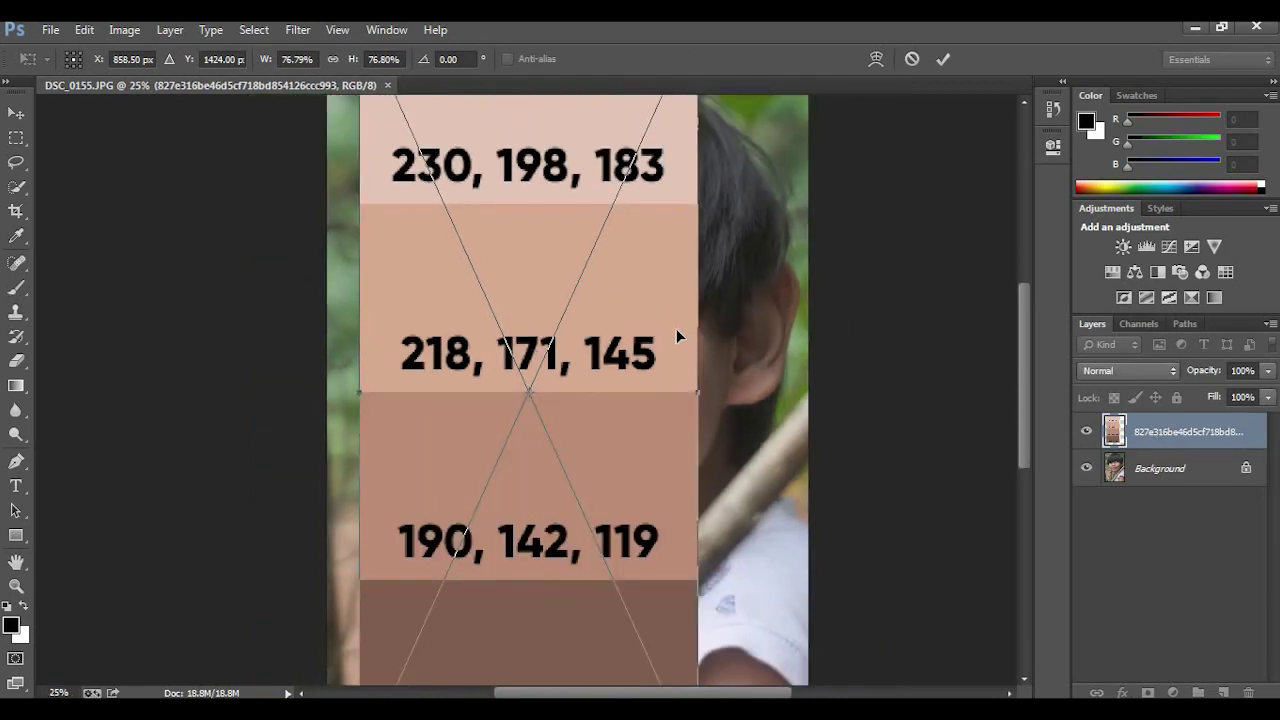
pyautogui.hotkey('ctrl', '-')
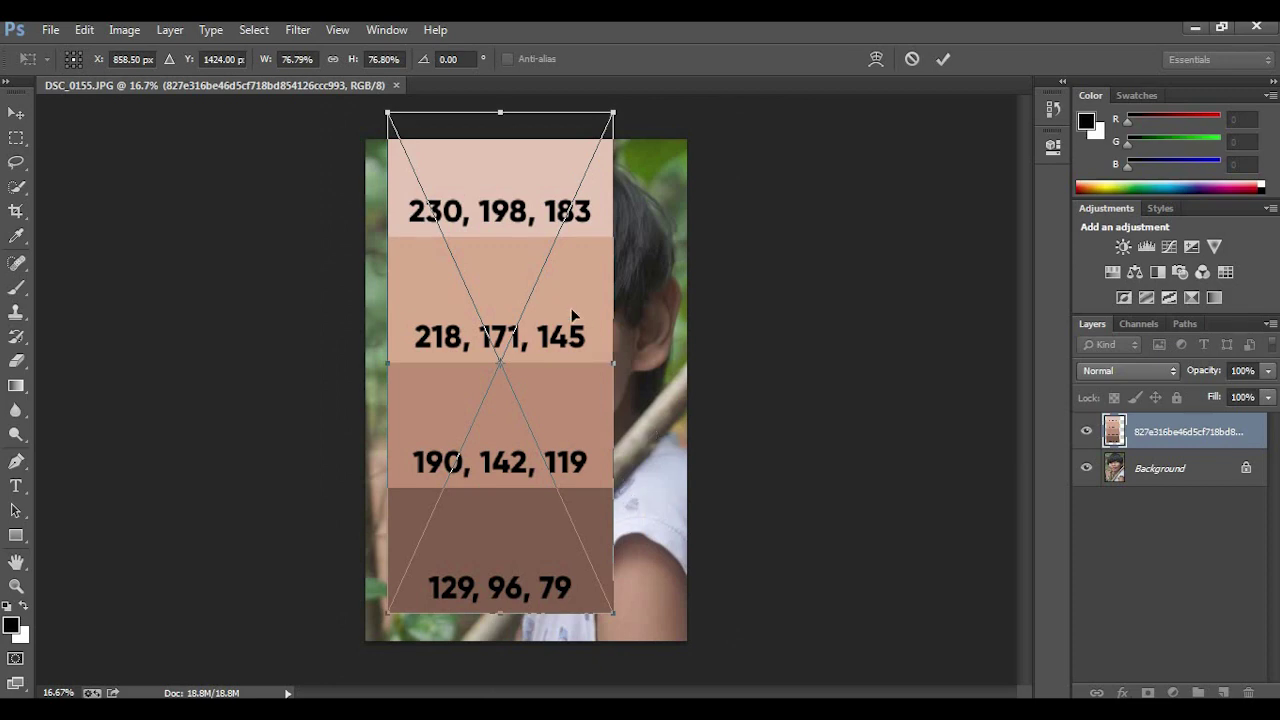
pyautogui.moveTo(543, 323); pyautogui.dragTo(489, 317)
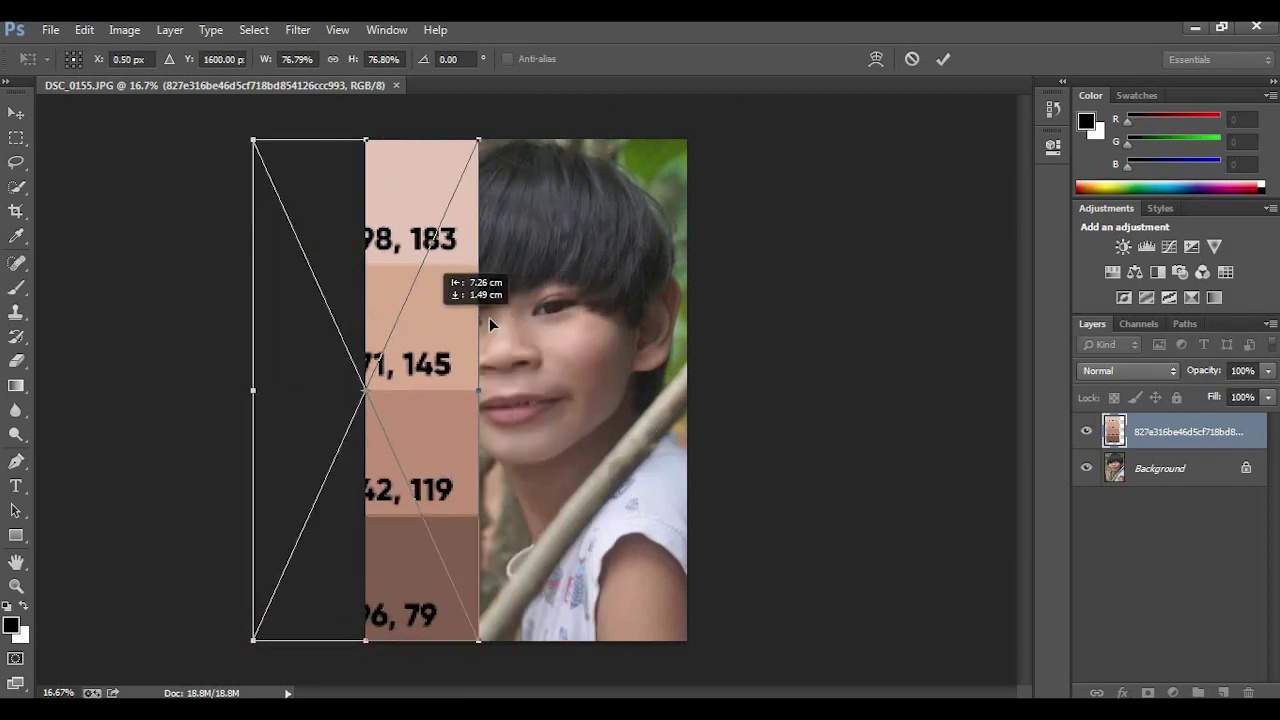
pyautogui.moveTo(489, 317); pyautogui.dragTo(594, 317)
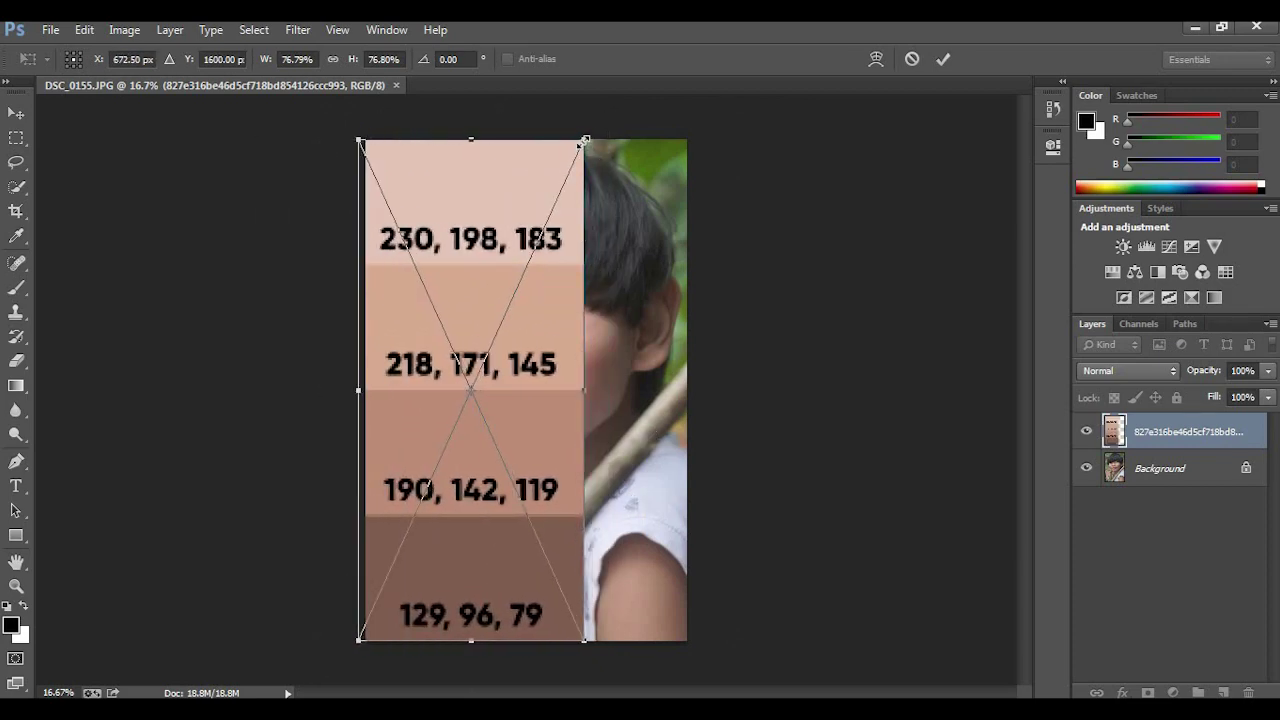
pyautogui.moveTo(584, 141)
pyautogui.mouseDown()
pyautogui.moveTo(501, 323)
pyautogui.moveTo(466, 235)
pyautogui.mouseUp()
pyautogui.press('Return')
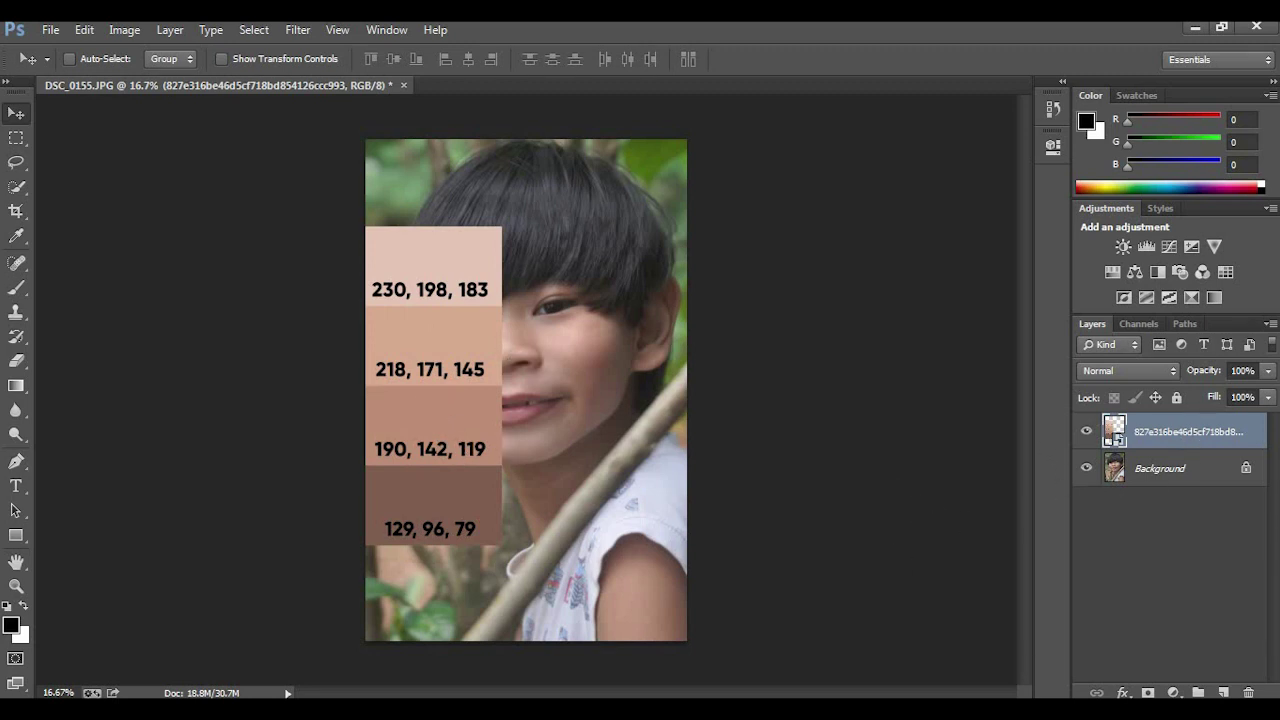
# Step: Add a Curves 1 adjustment layer and open its Target Midtone Color picker
pyautogui.click(1173, 692)
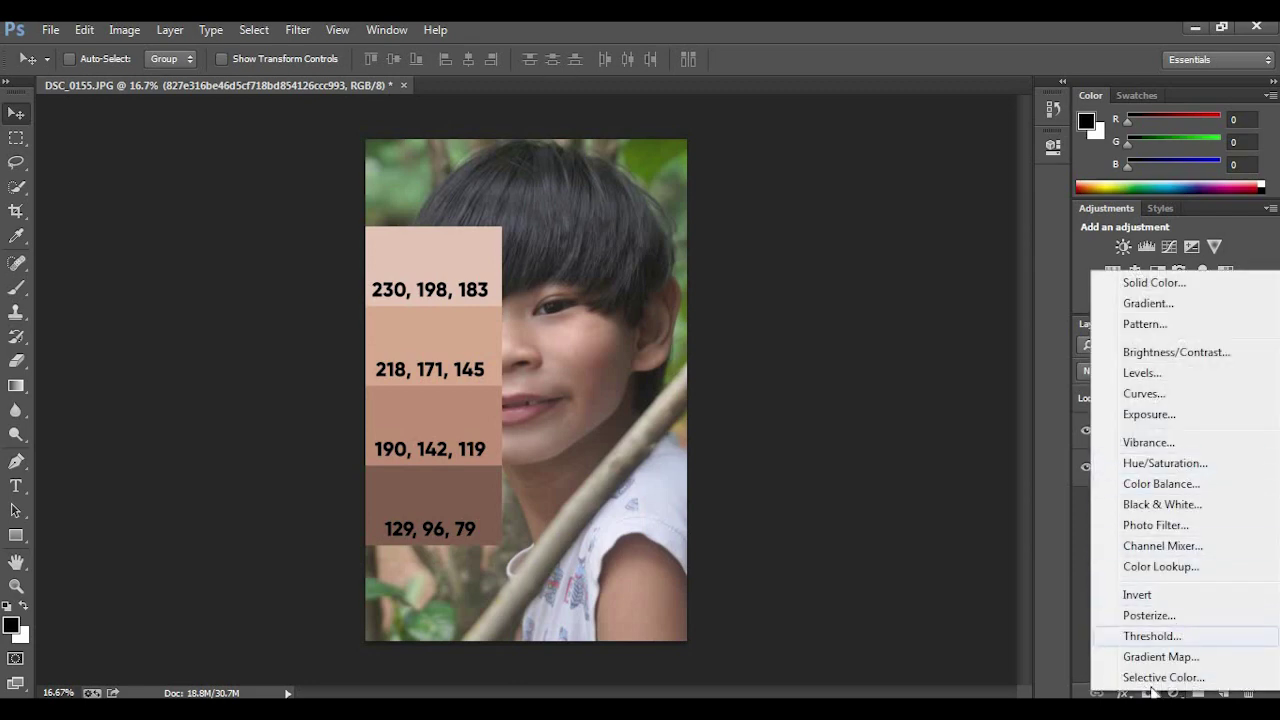
pyautogui.click(1175, 692)
pyautogui.click(1175, 692)
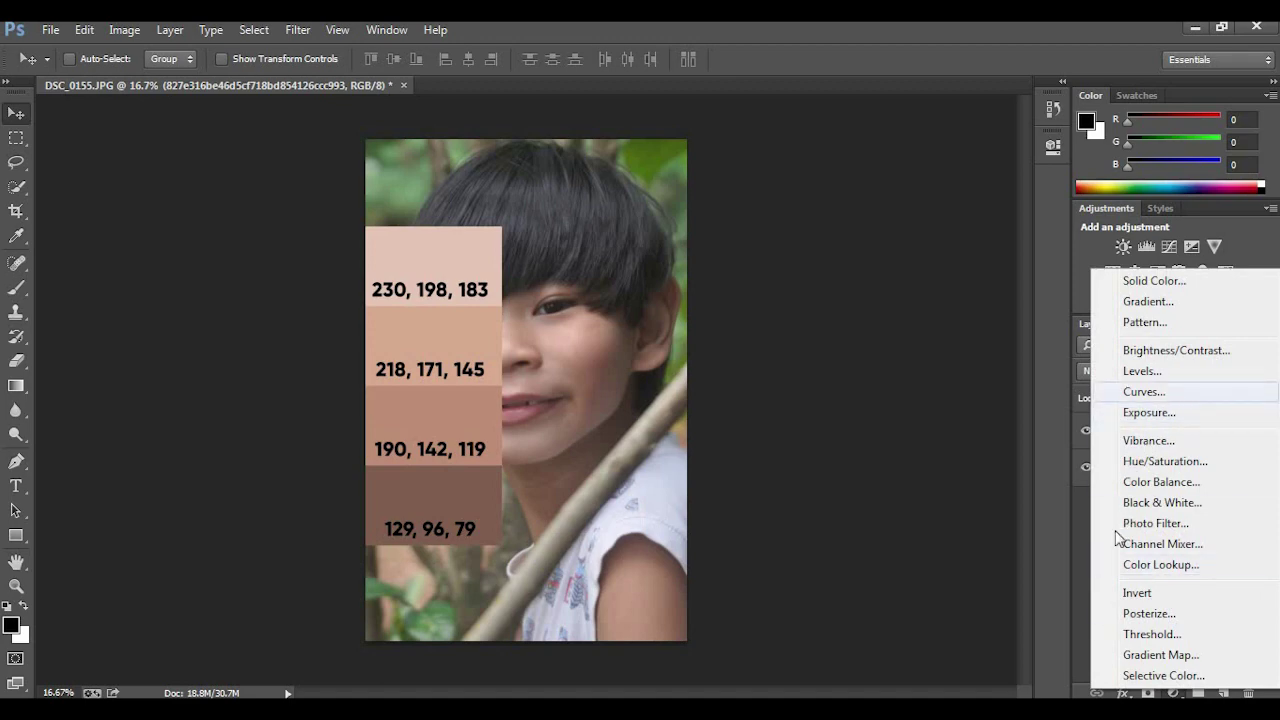
pyautogui.click(1175, 391)
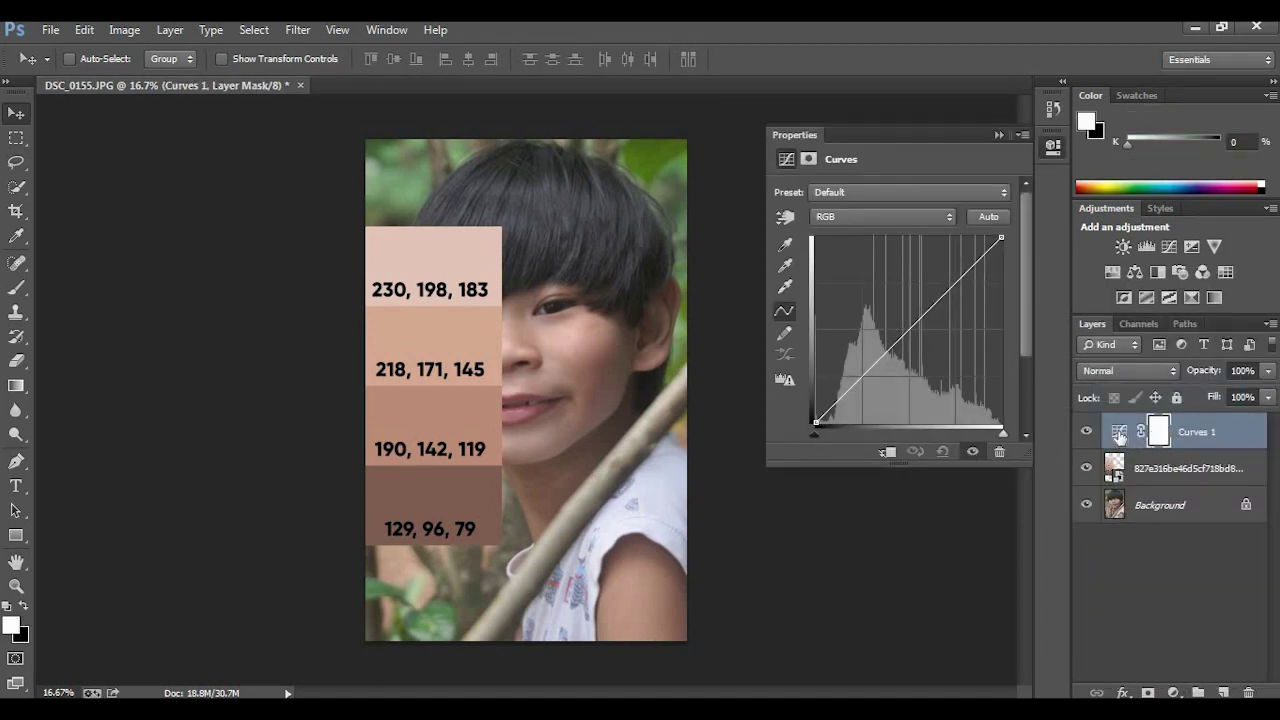
pyautogui.click(1118, 436)
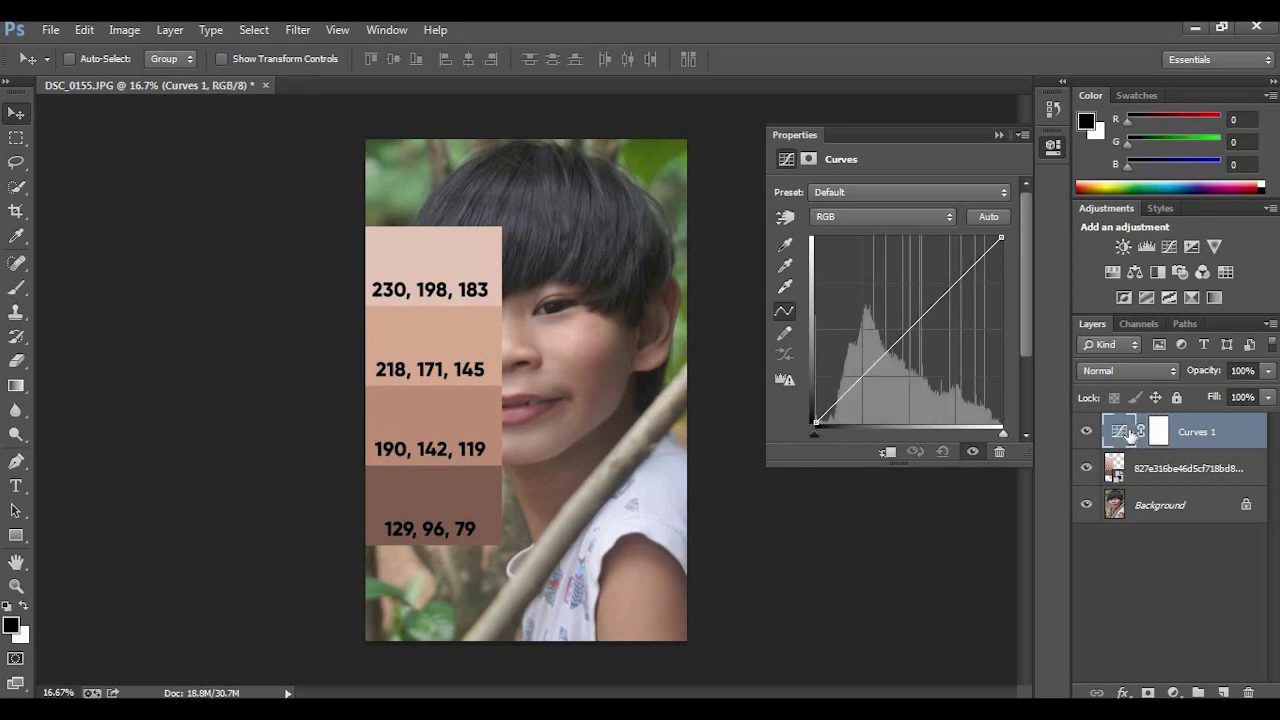
pyautogui.doubleClick(786, 268)
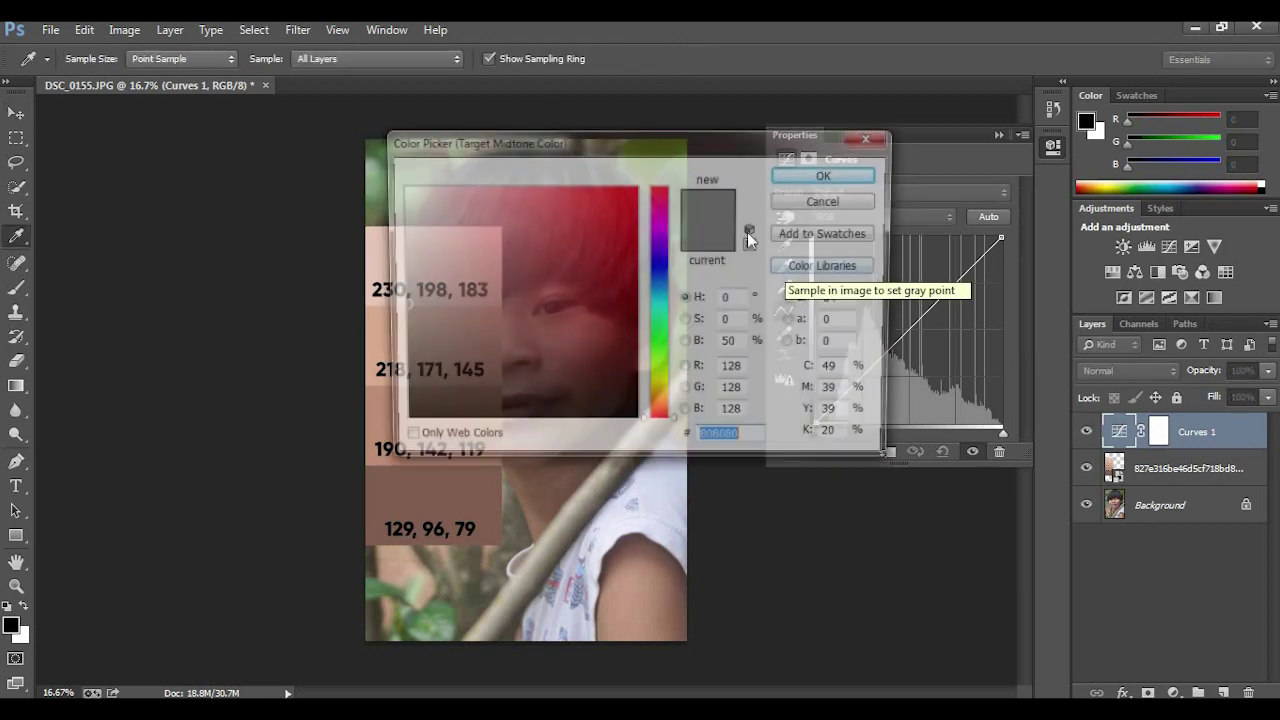
# Step: Set the Curves midtone target to R 218, G 171, B 145 and accept it
pyautogui.moveTo(598, 141); pyautogui.dragTo(939, 170)
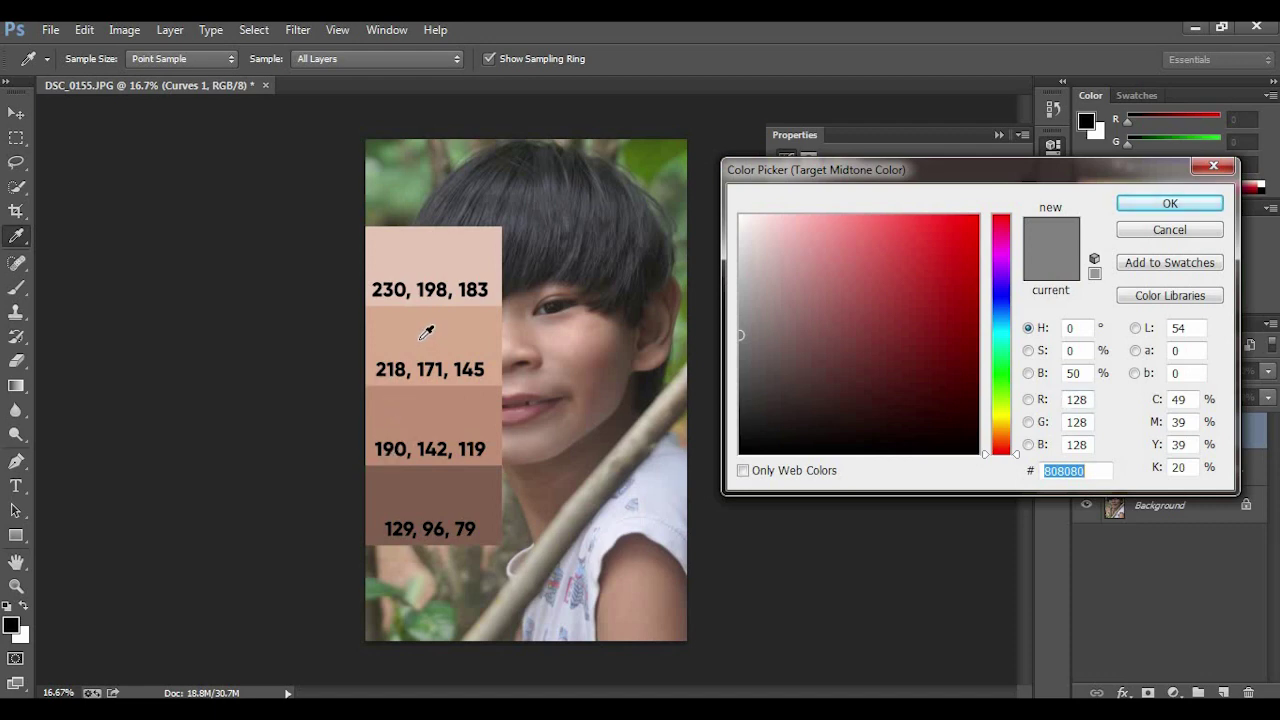
pyautogui.click(1075, 399)
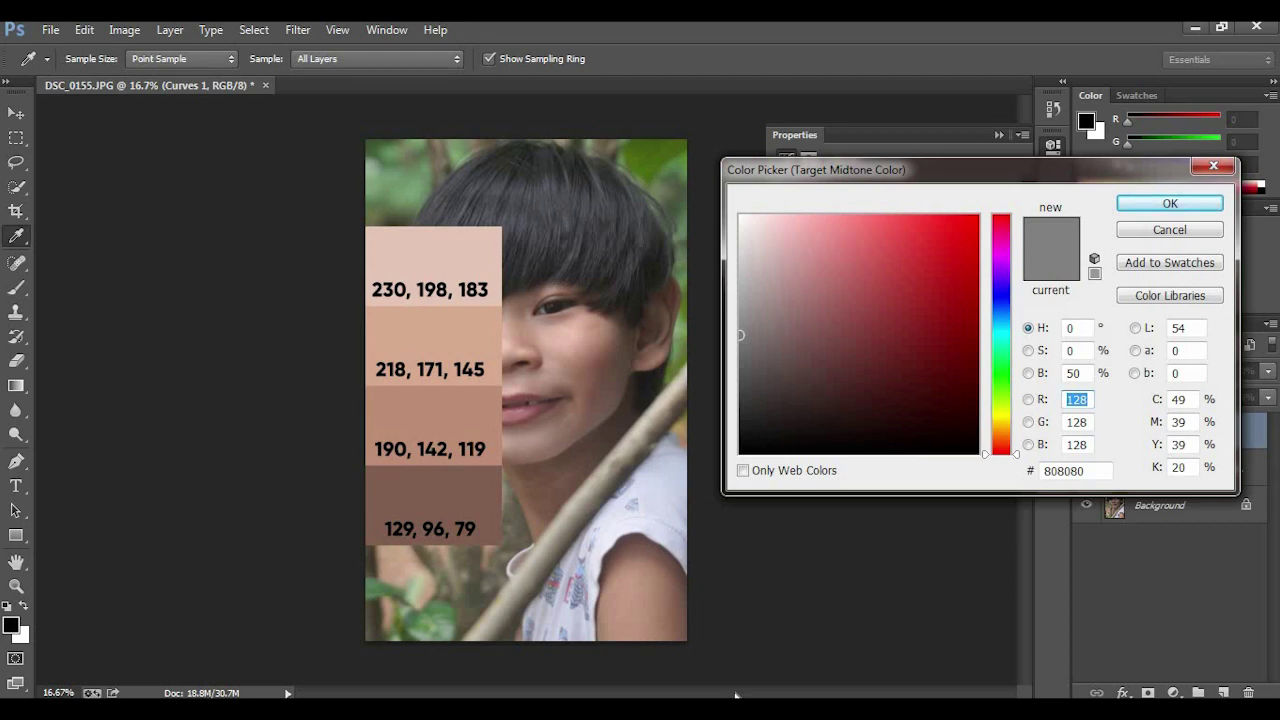
pyautogui.write('218')
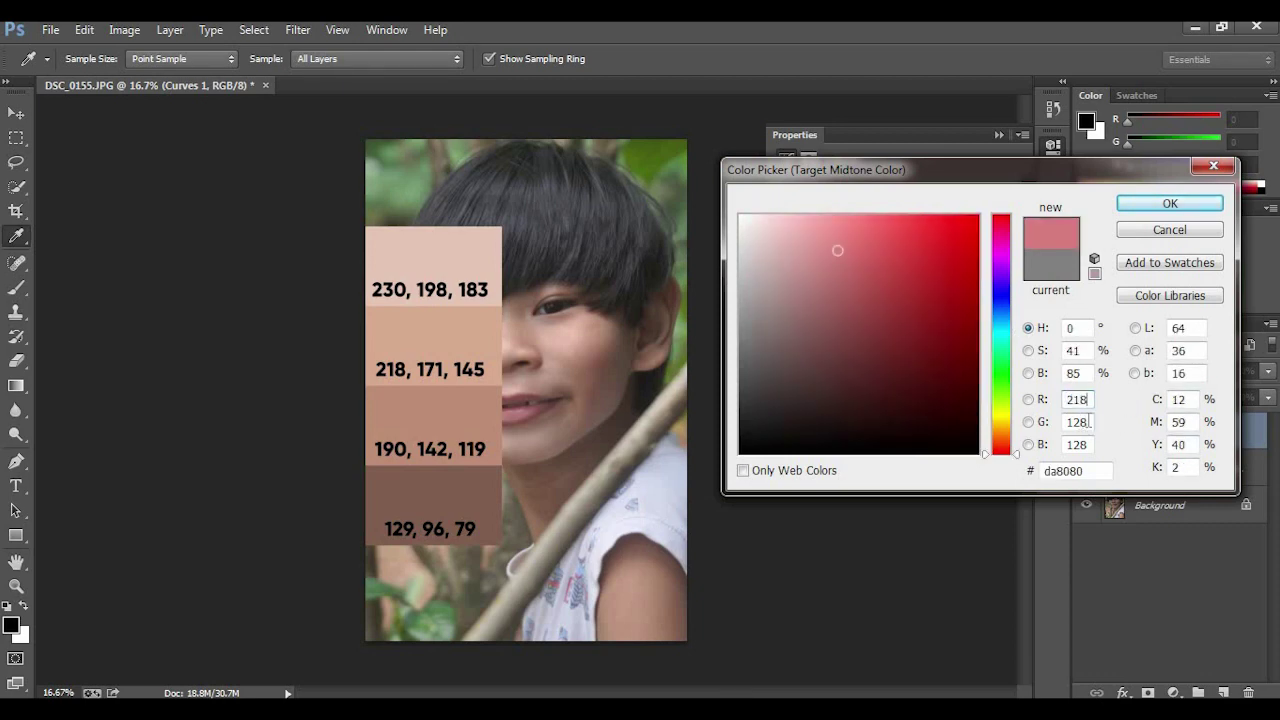
pyautogui.press('Tab')
pyautogui.write('171')
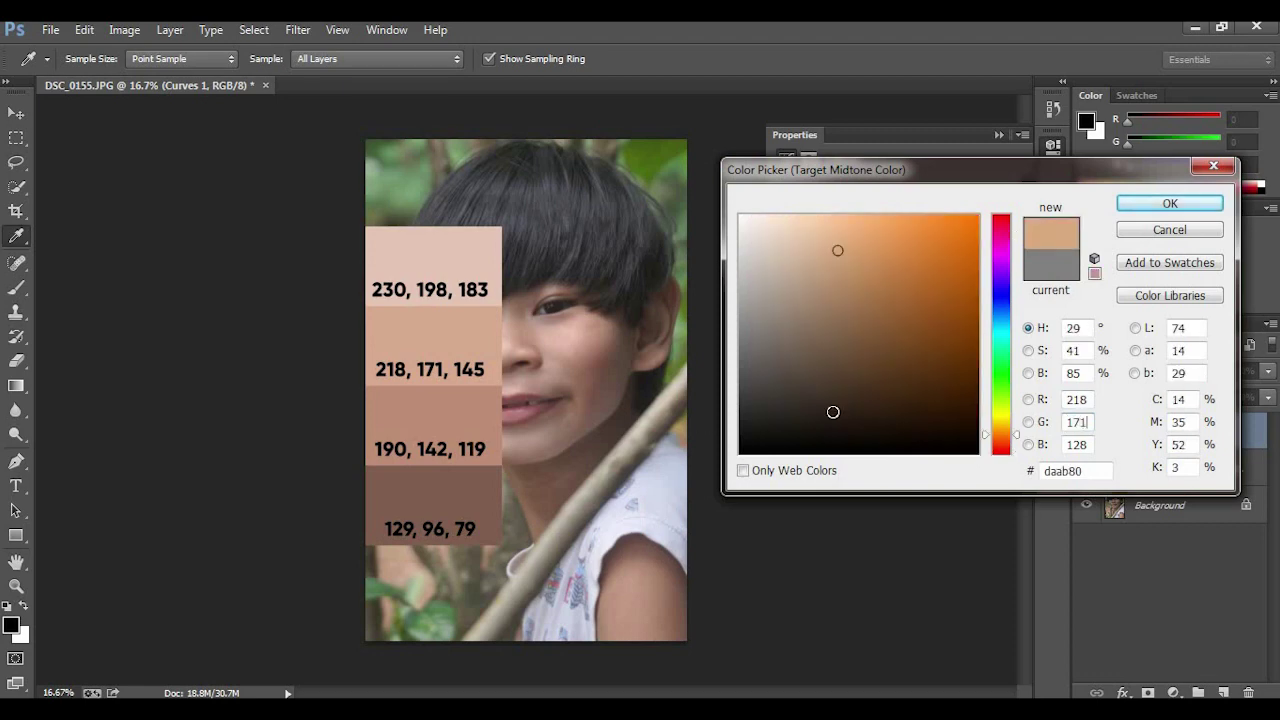
pyautogui.press('Tab')
pyautogui.write('145')
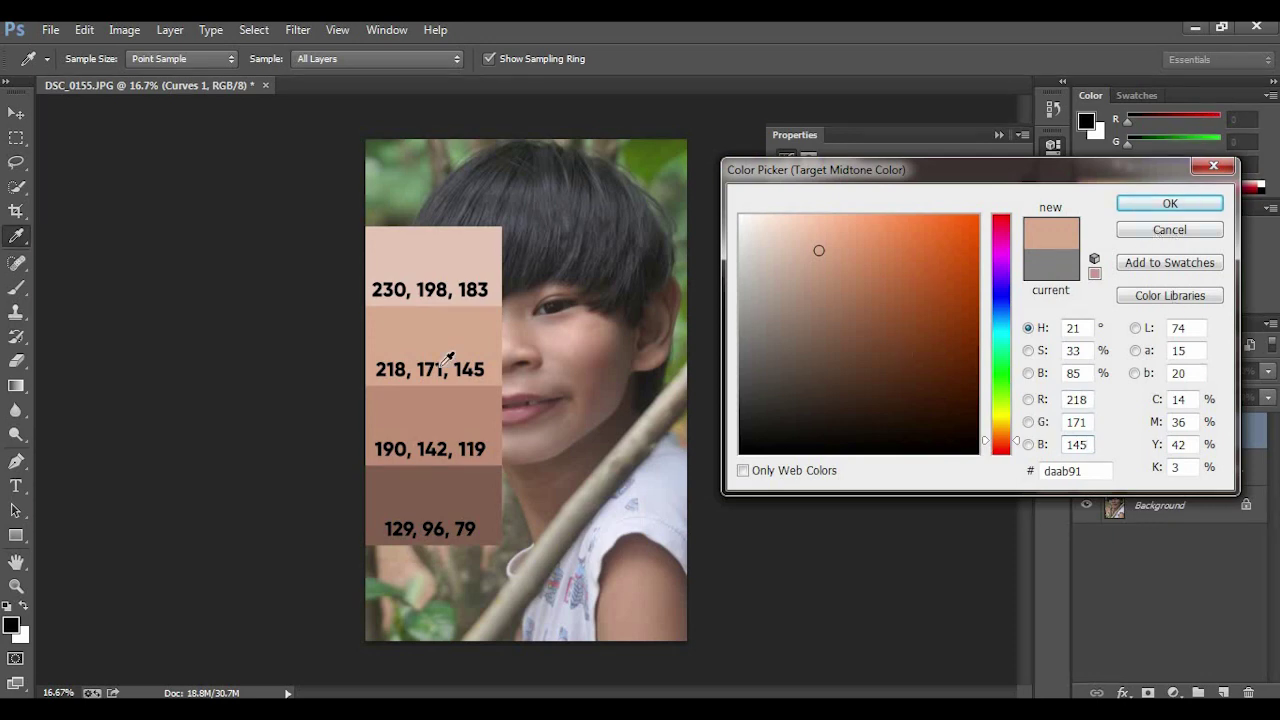
pyautogui.click(1146, 207)
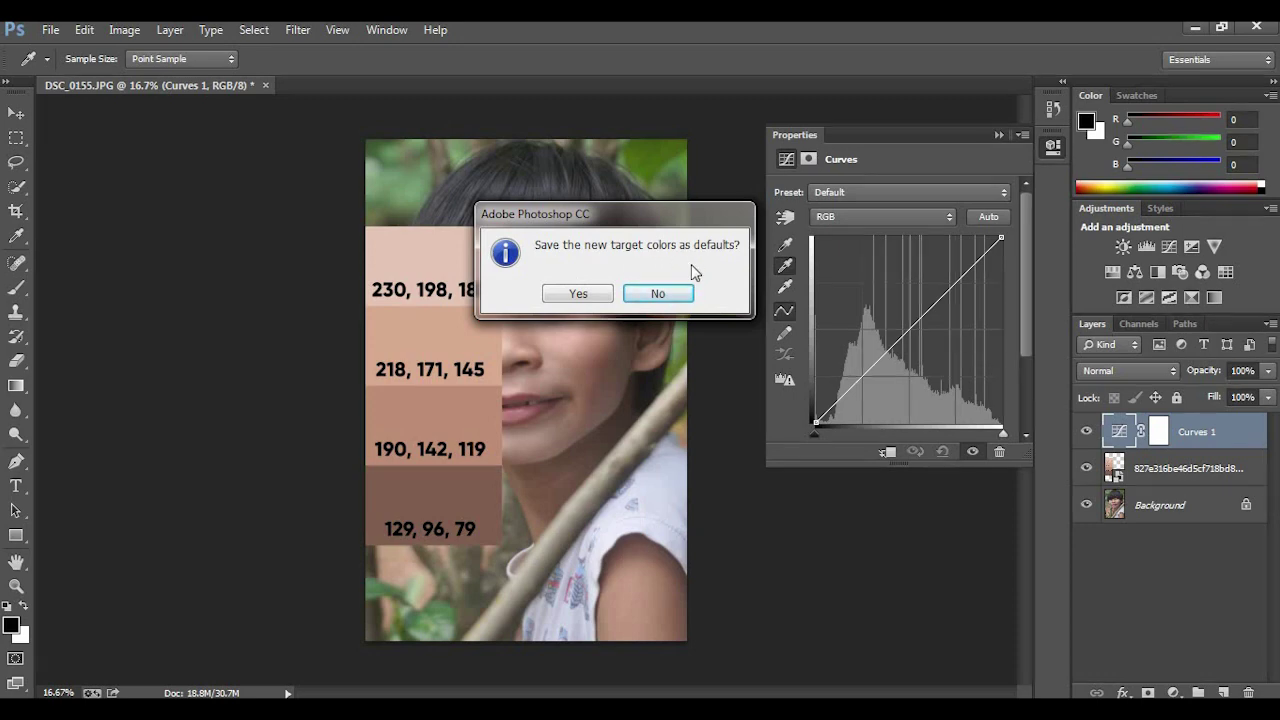
# Step: Decline saving defaults, sample the boy's face as the midtone, and compare with Curves toggled
pyautogui.click(668, 295)
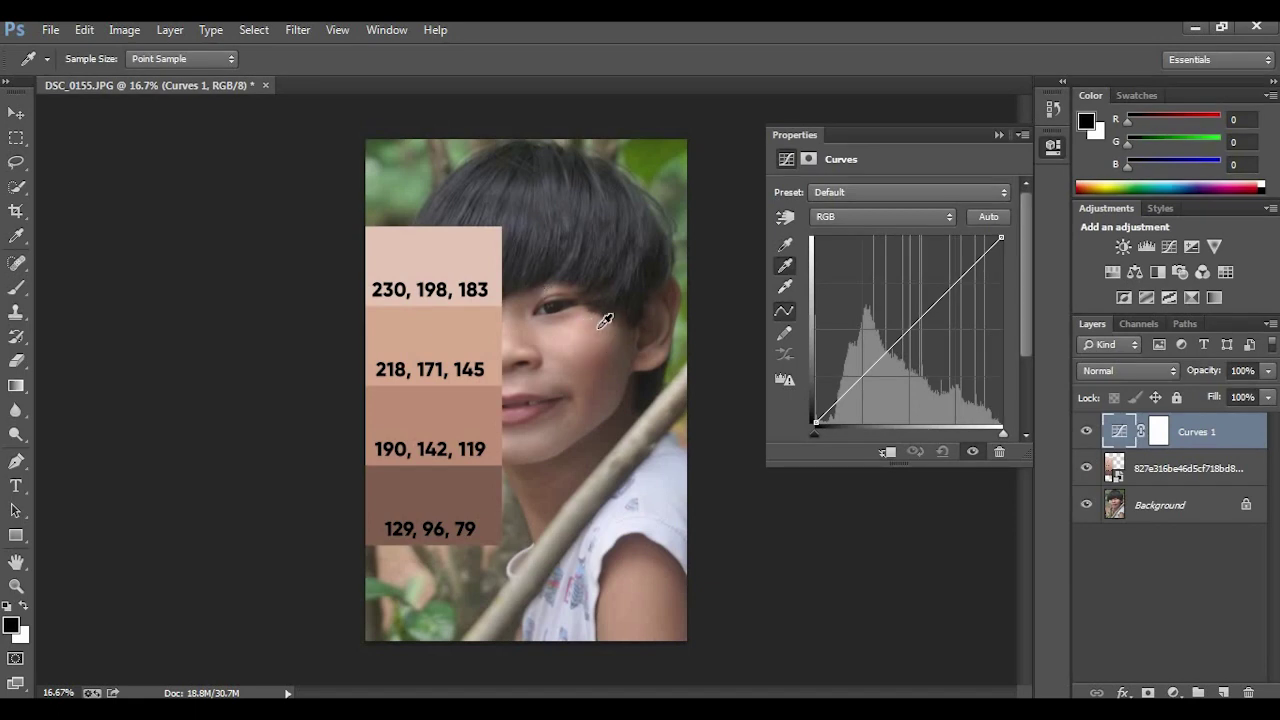
pyautogui.click(600, 318)
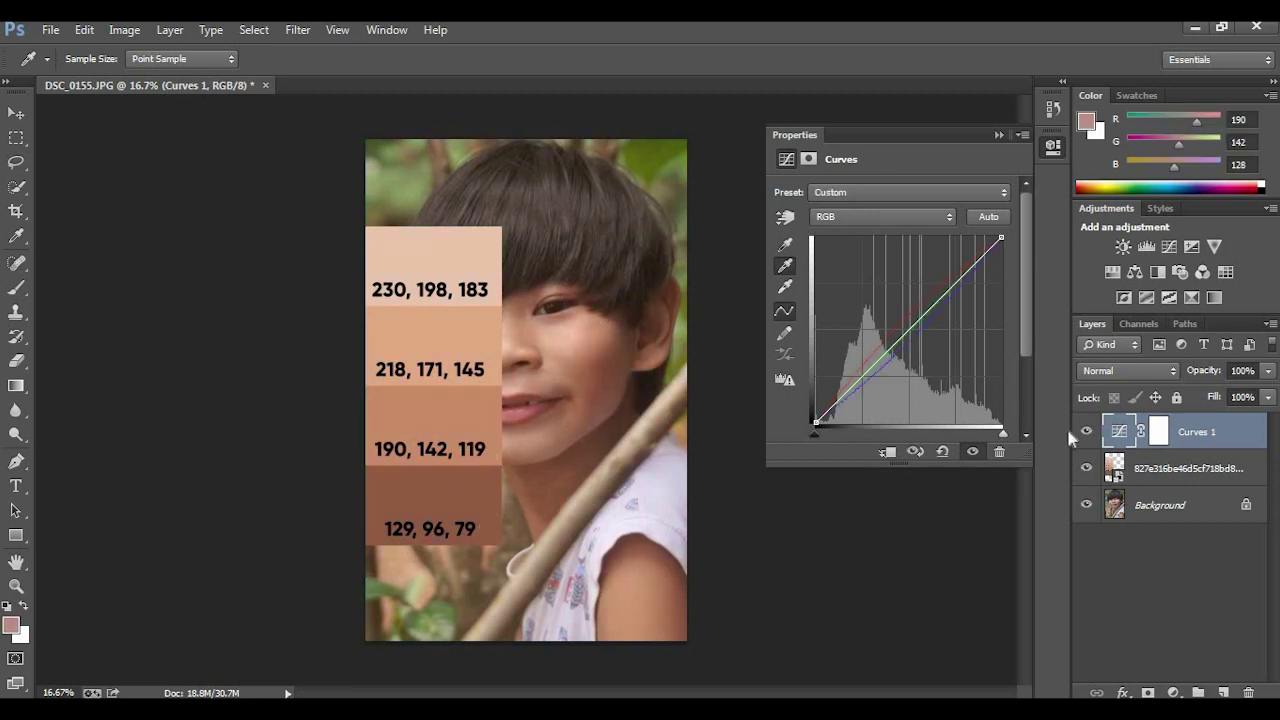
pyautogui.click(1087, 432)
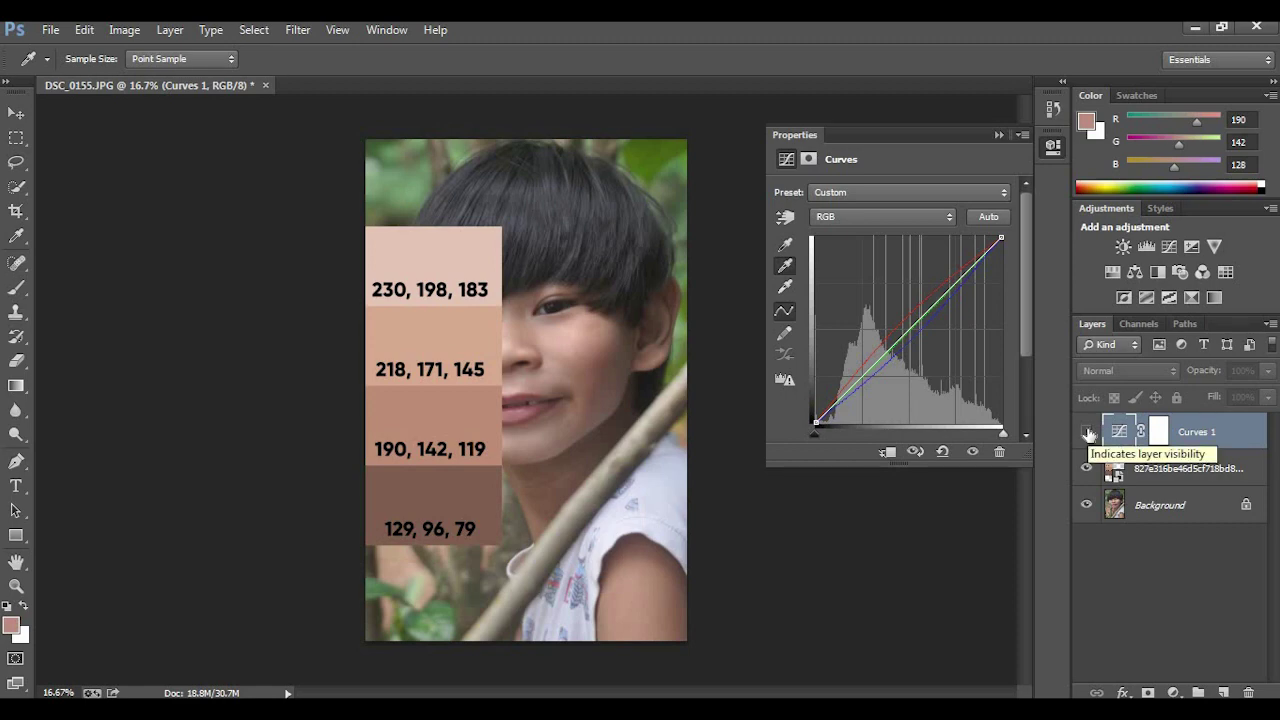
pyautogui.click(1087, 432)
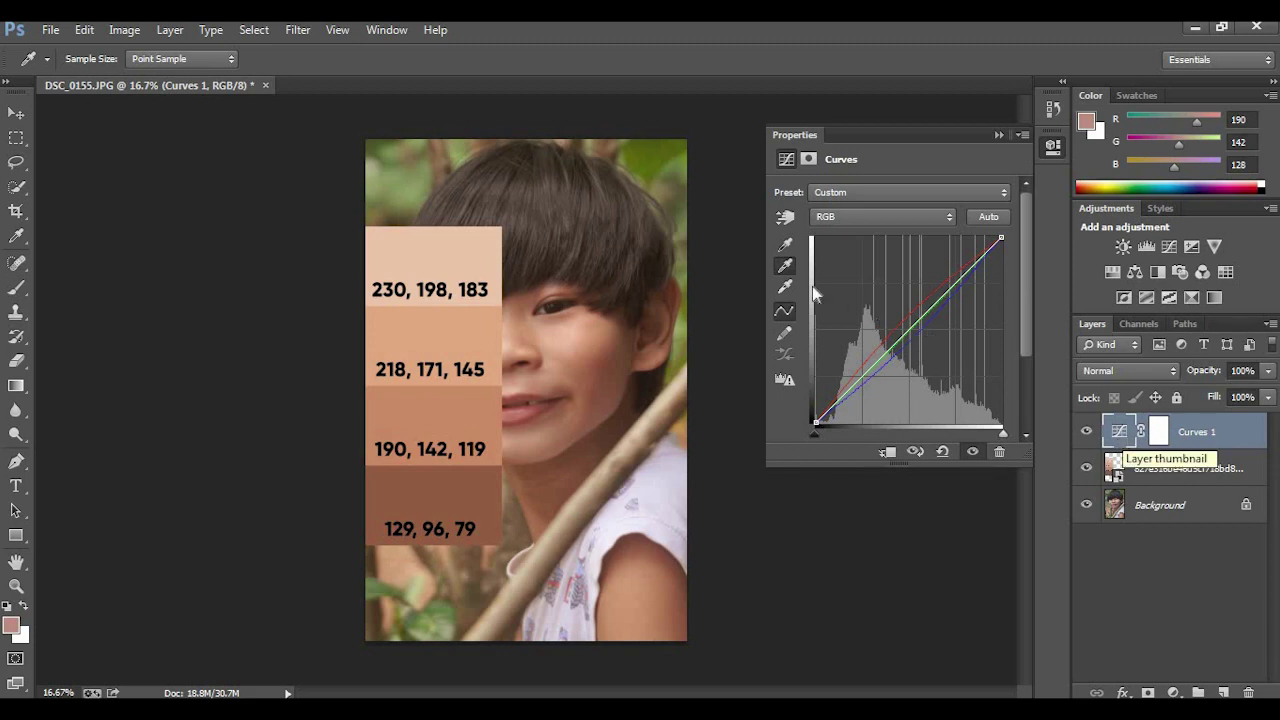
pyautogui.doubleClick(786, 268)
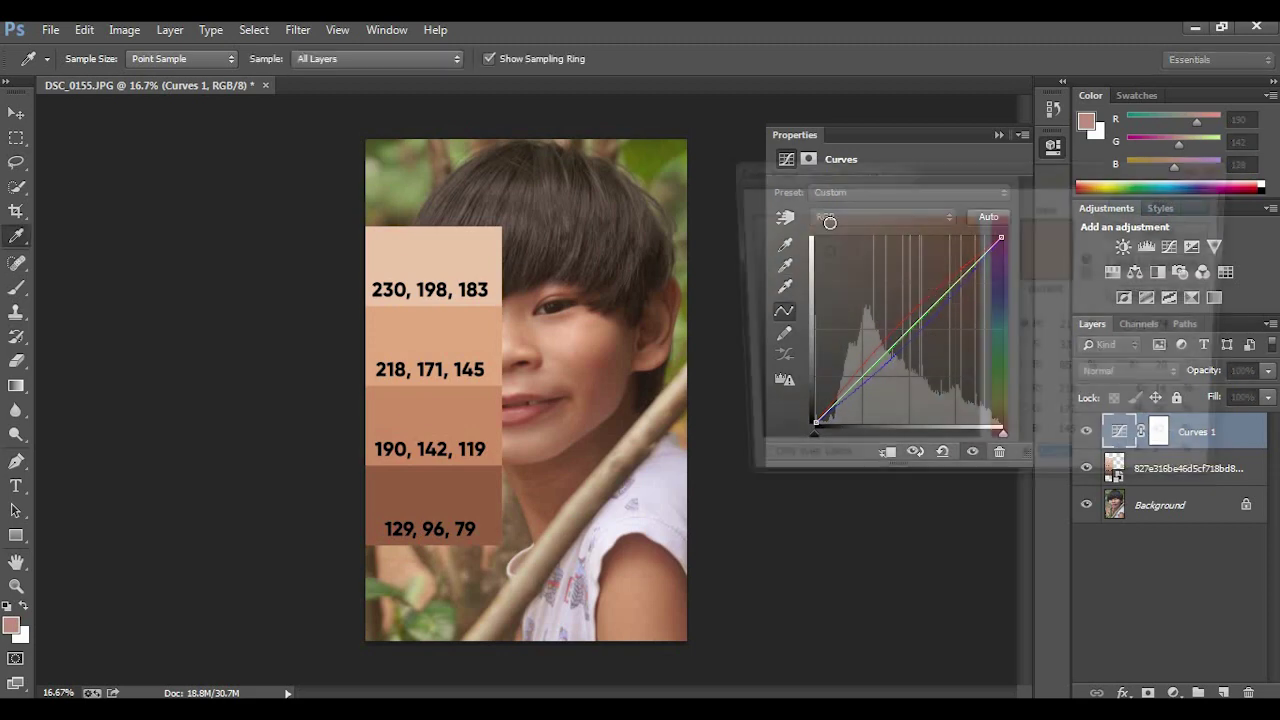
# Step: Lower the midtone target colour's saturation to 30% and accept it
pyautogui.moveTo(845, 175); pyautogui.dragTo(865, 177)
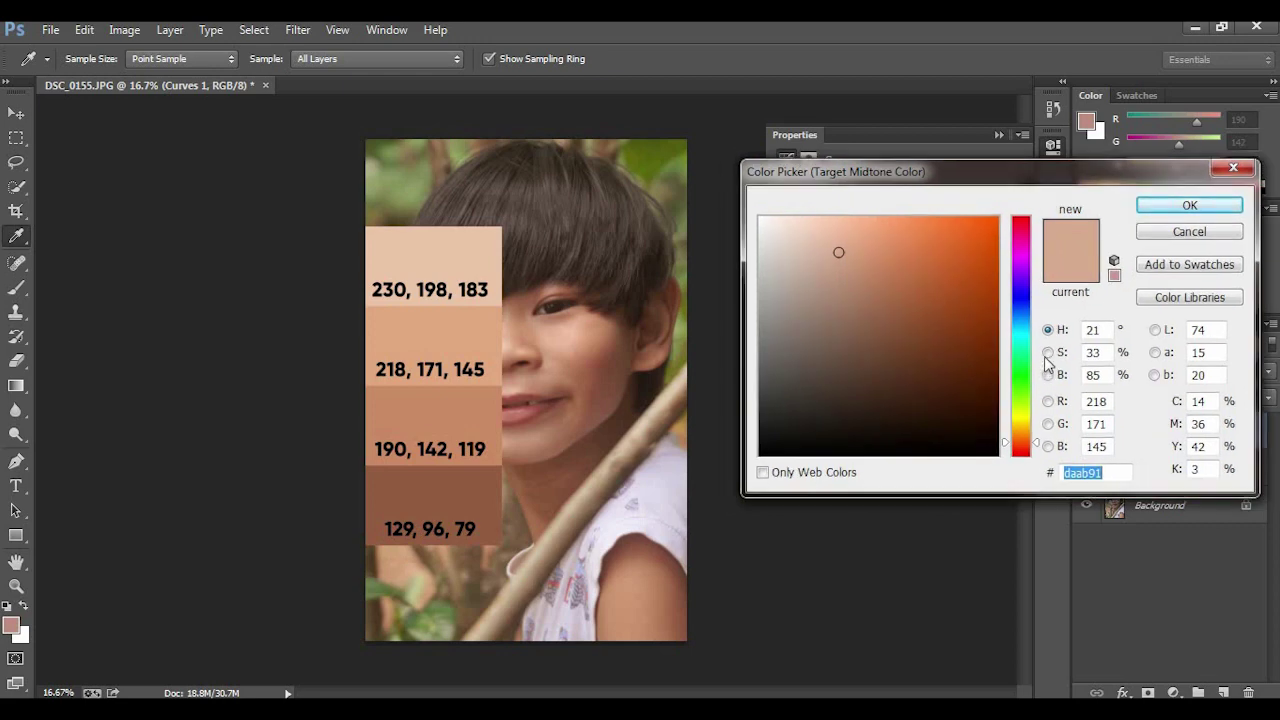
pyautogui.click(1048, 353)
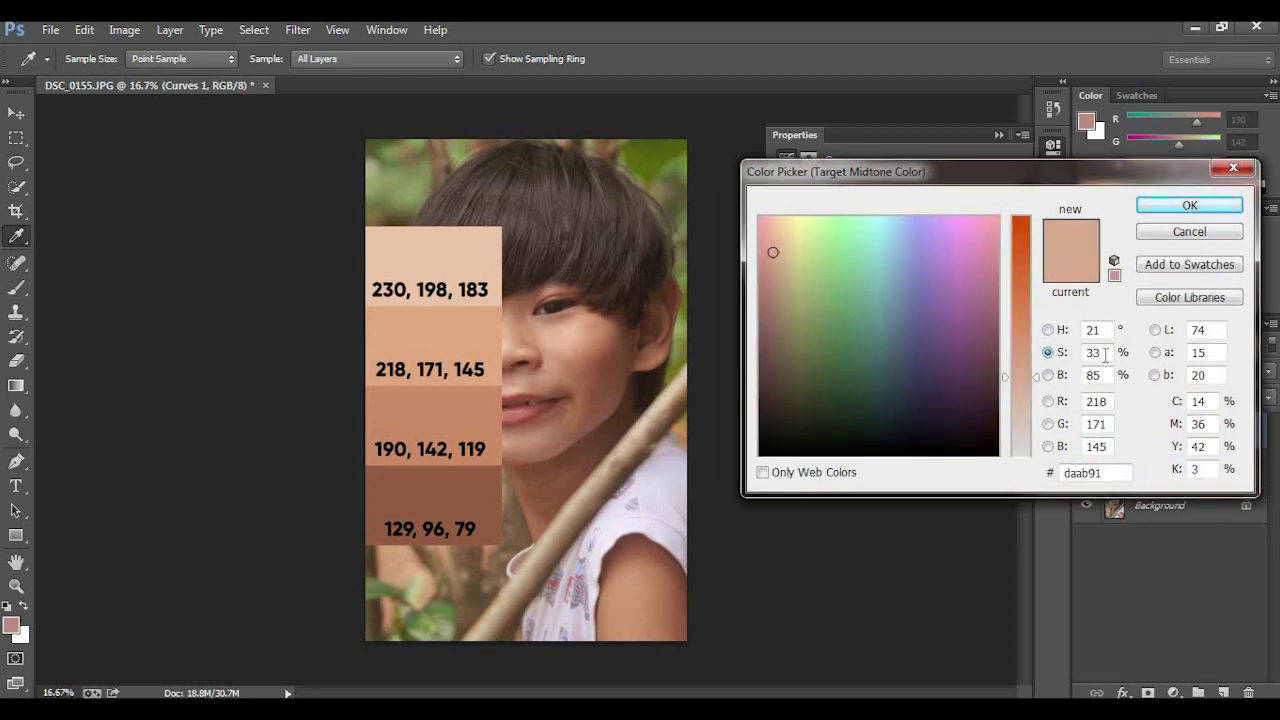
pyautogui.click(1092, 352)
pyautogui.write('30')
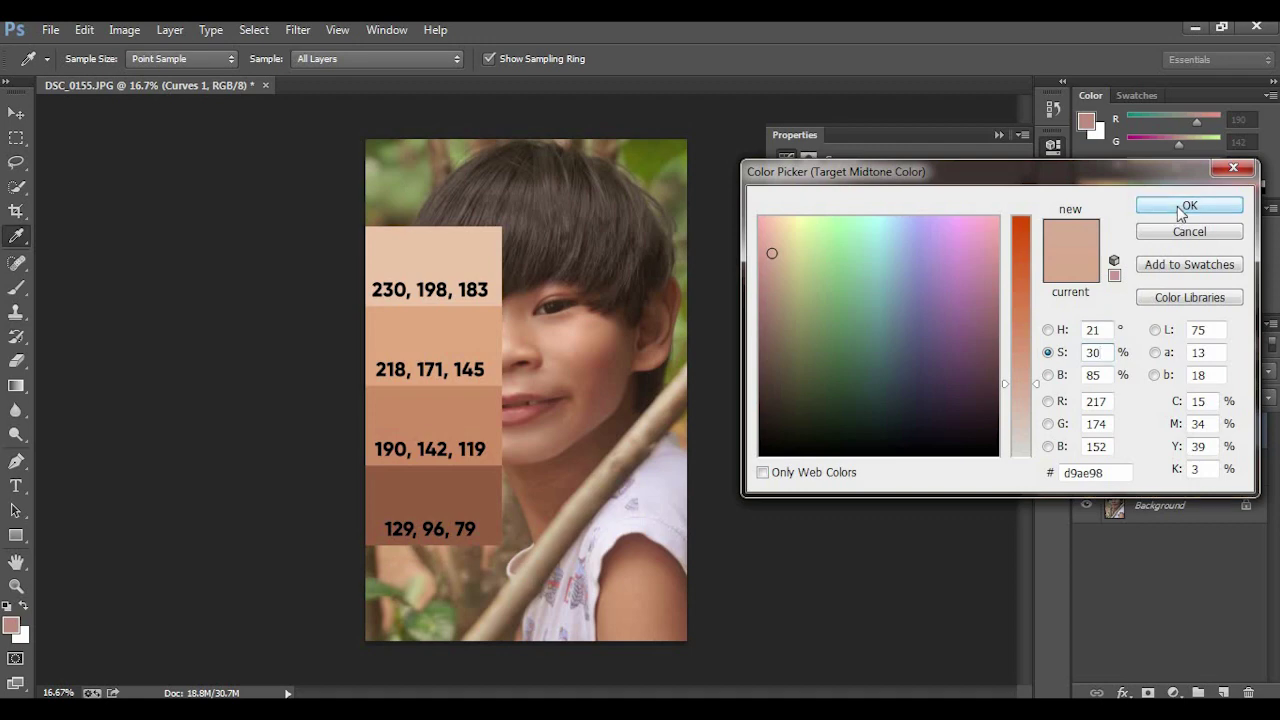
pyautogui.click(1180, 207)
# Step: Decline saving defaults, resample the boy's cheek, and compare with Curves off and on
pyautogui.click(661, 299)
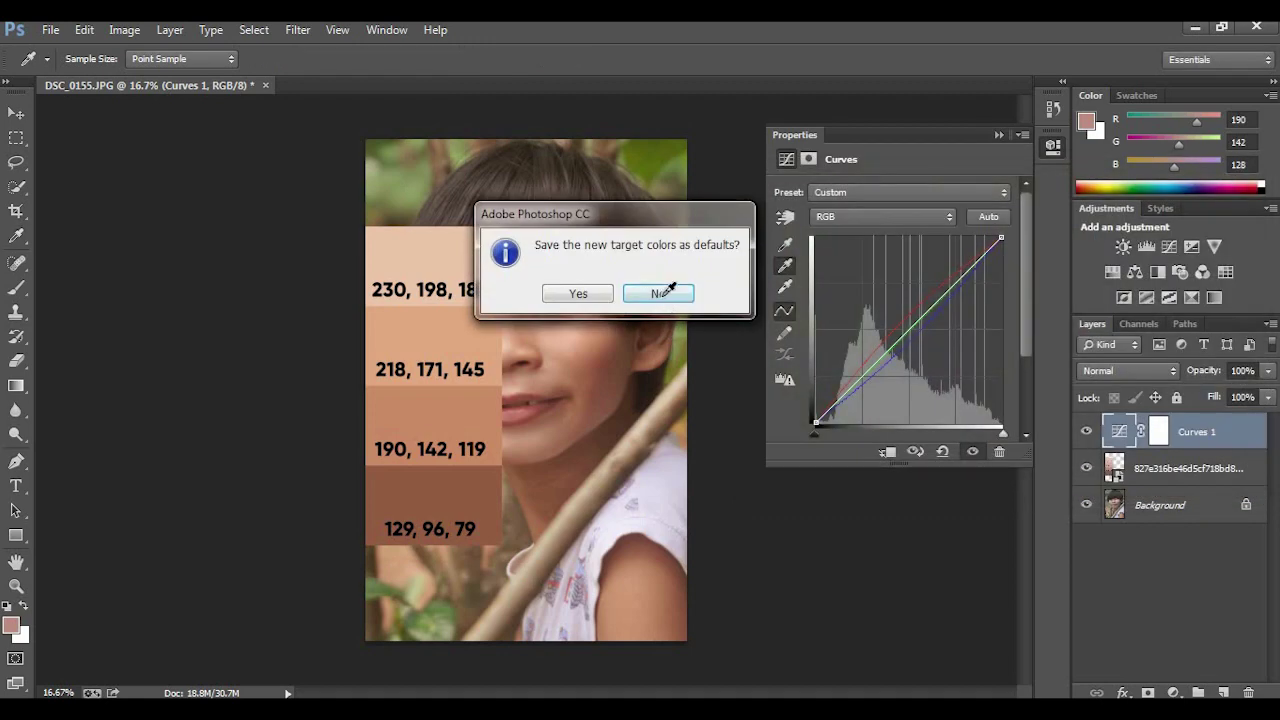
pyautogui.click(591, 324)
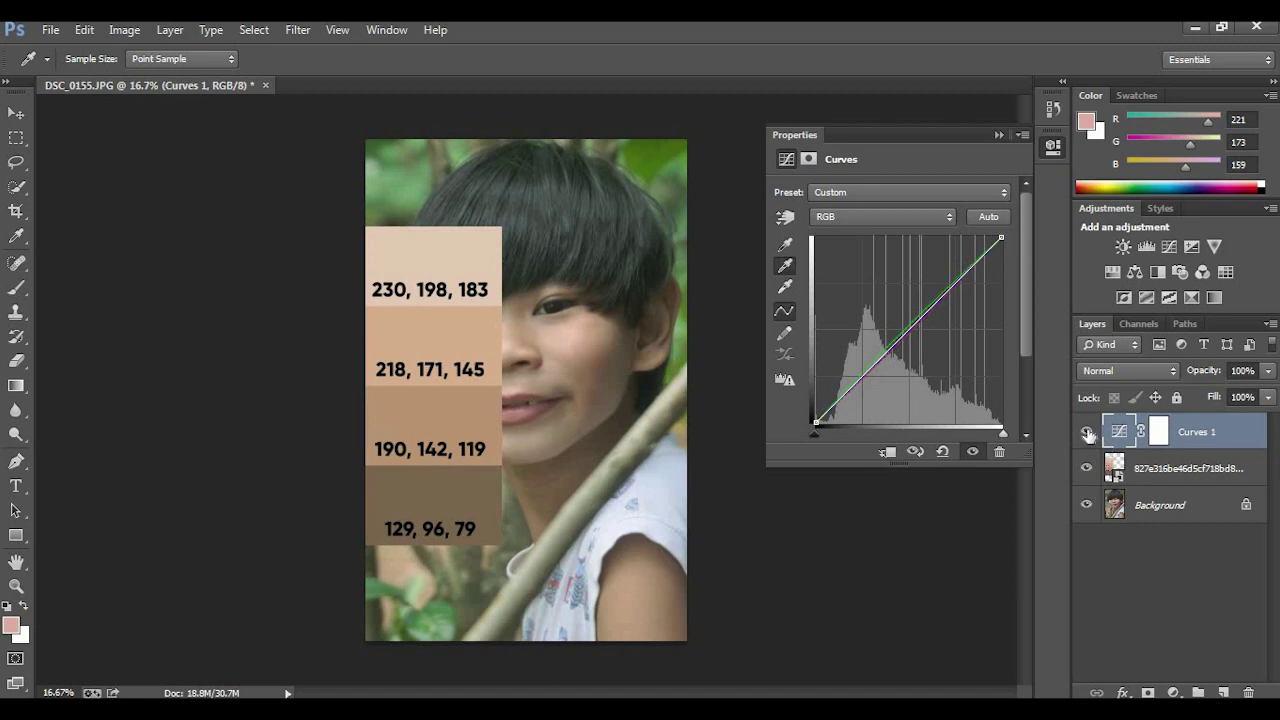
pyautogui.click(1087, 432)
pyautogui.click(1087, 432)
# Step: Raise the midtone target saturation to 37% and resample the boy's cheek with it
pyautogui.doubleClick(785, 265)
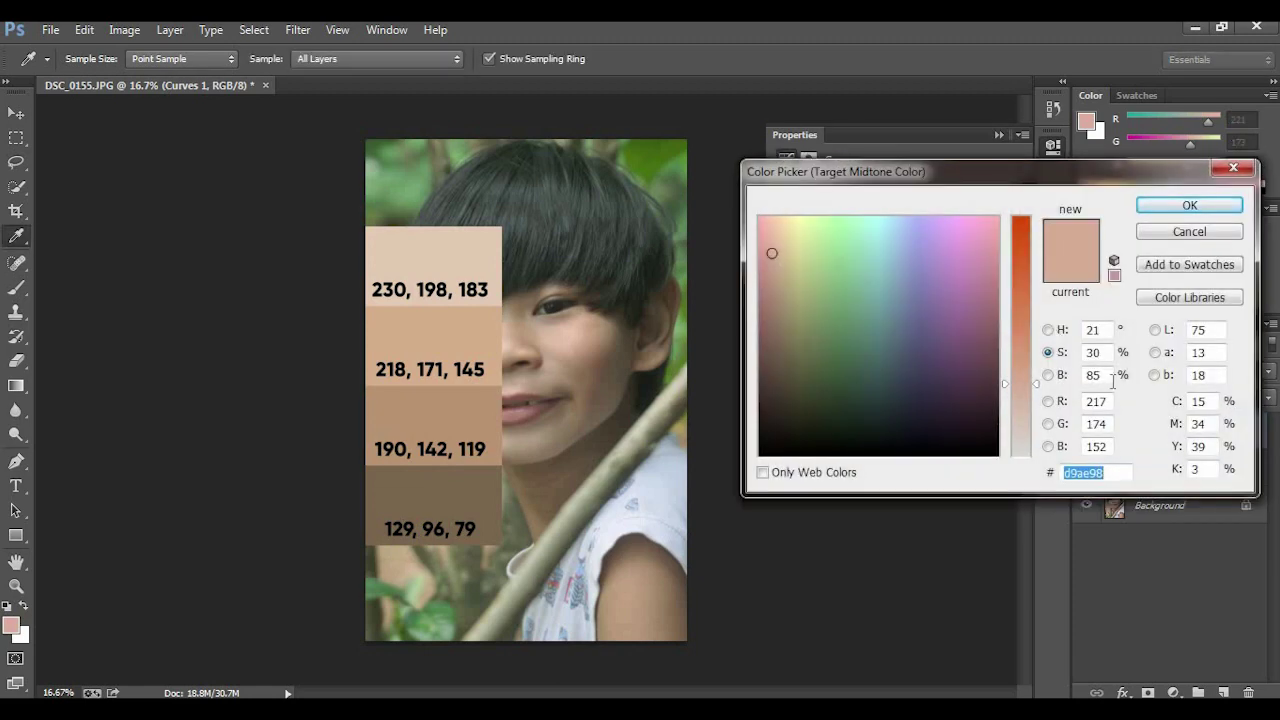
pyautogui.click(1061, 355)
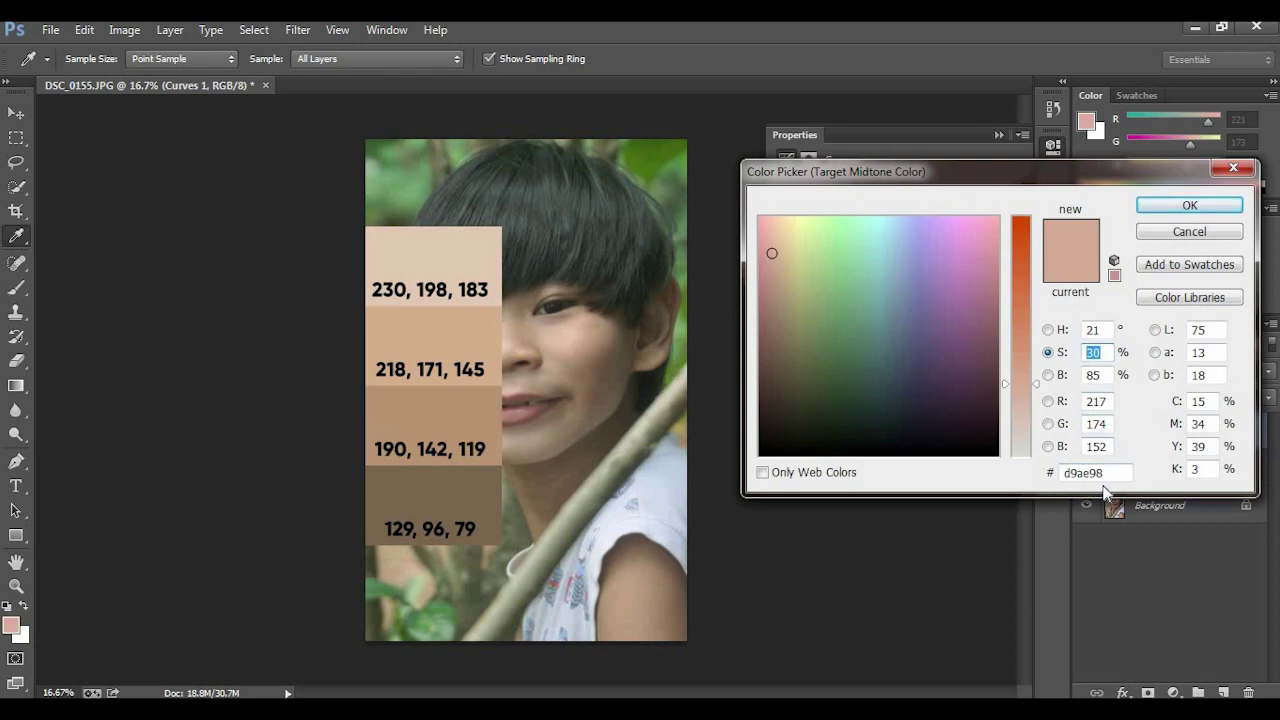
pyautogui.write('37')
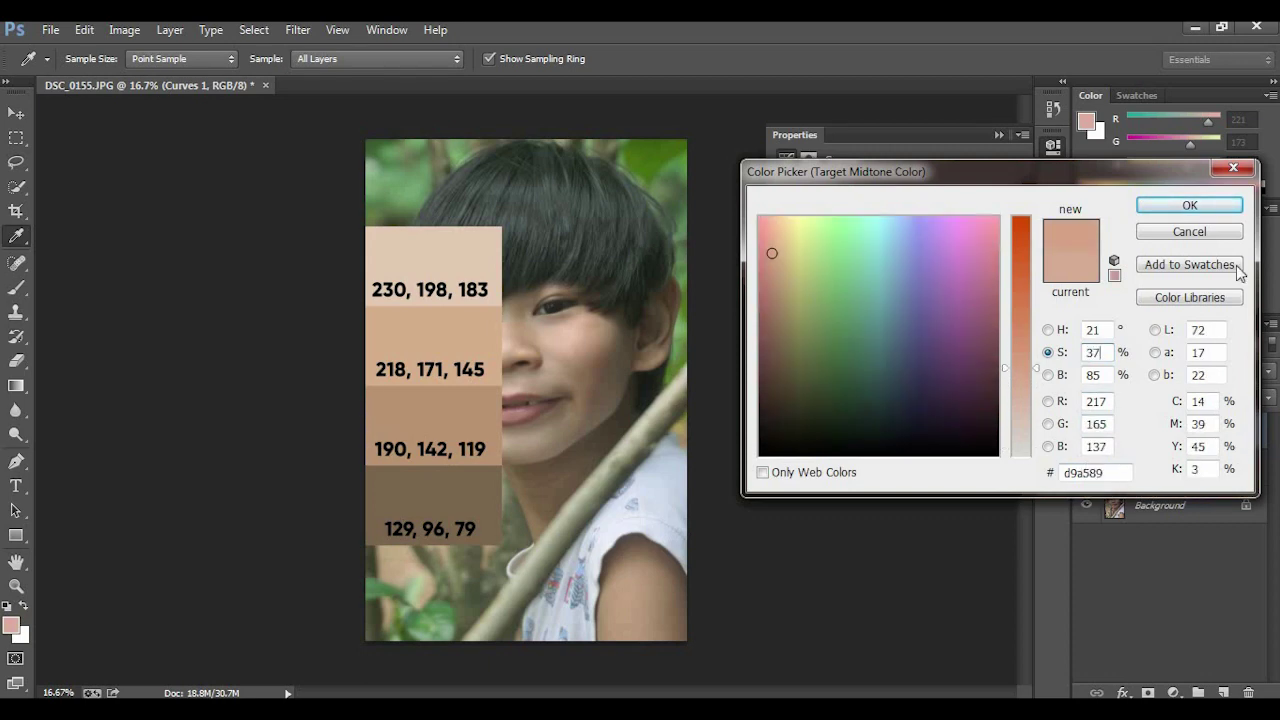
pyautogui.click(1191, 208)
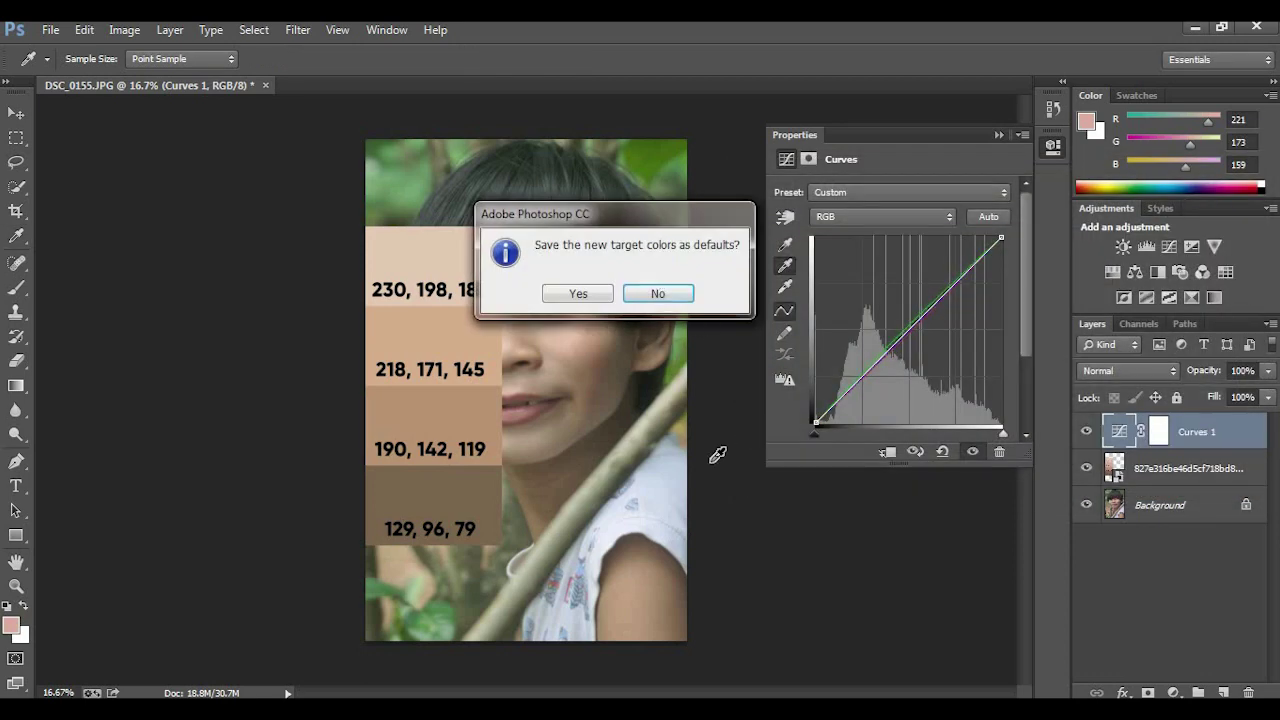
pyautogui.click(657, 294)
pyautogui.click(601, 331)
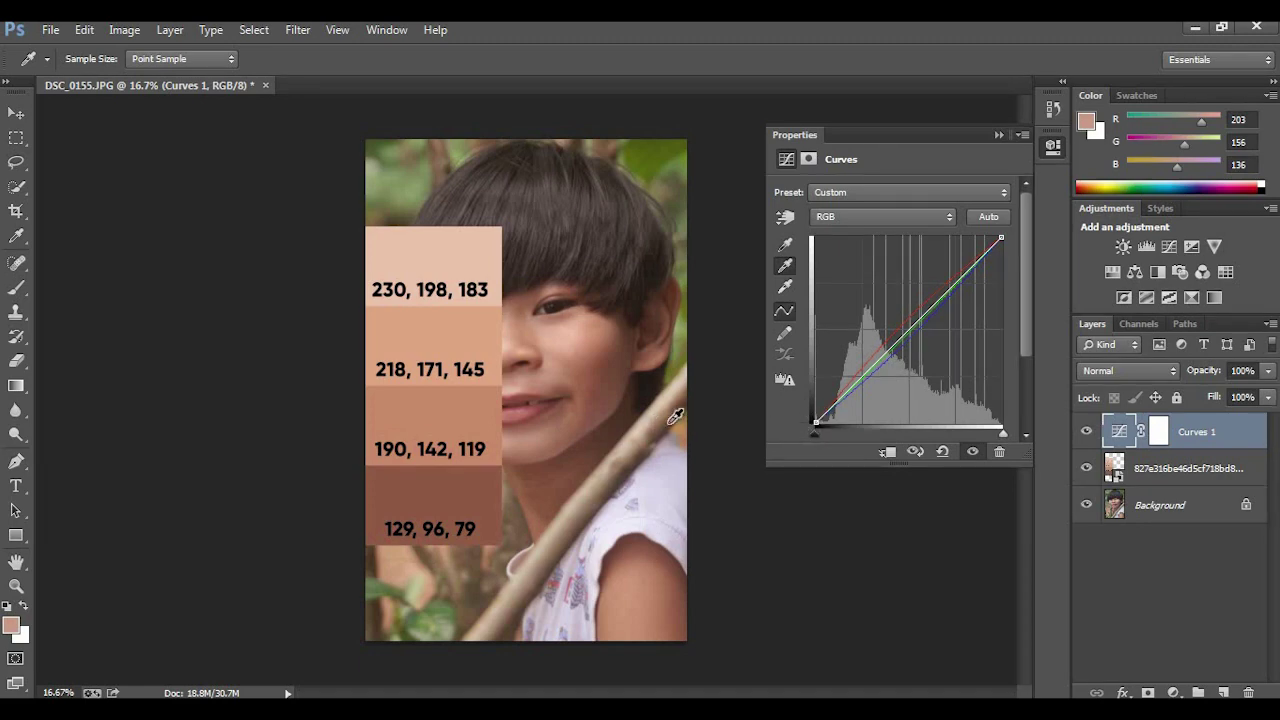
# Step: Lower the midtone target saturation to 28% without saving it as default
pyautogui.doubleClick(786, 266)
pyautogui.click(1098, 352)
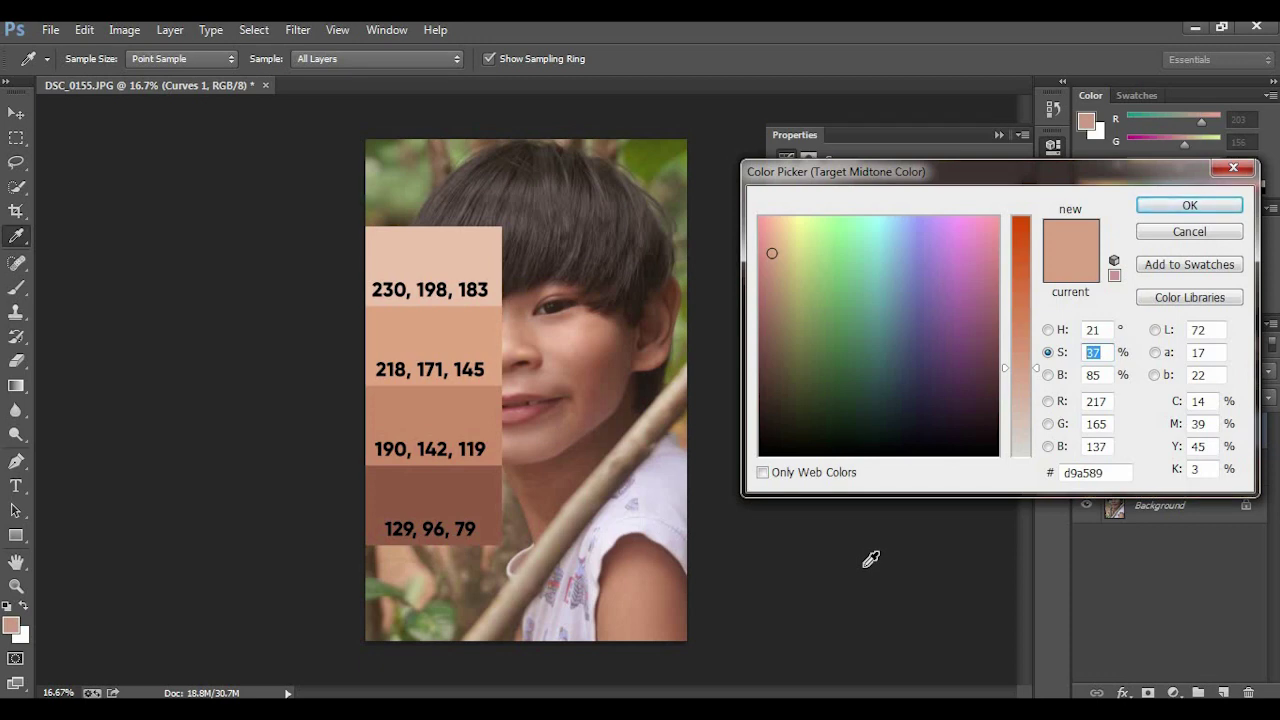
pyautogui.write('28')
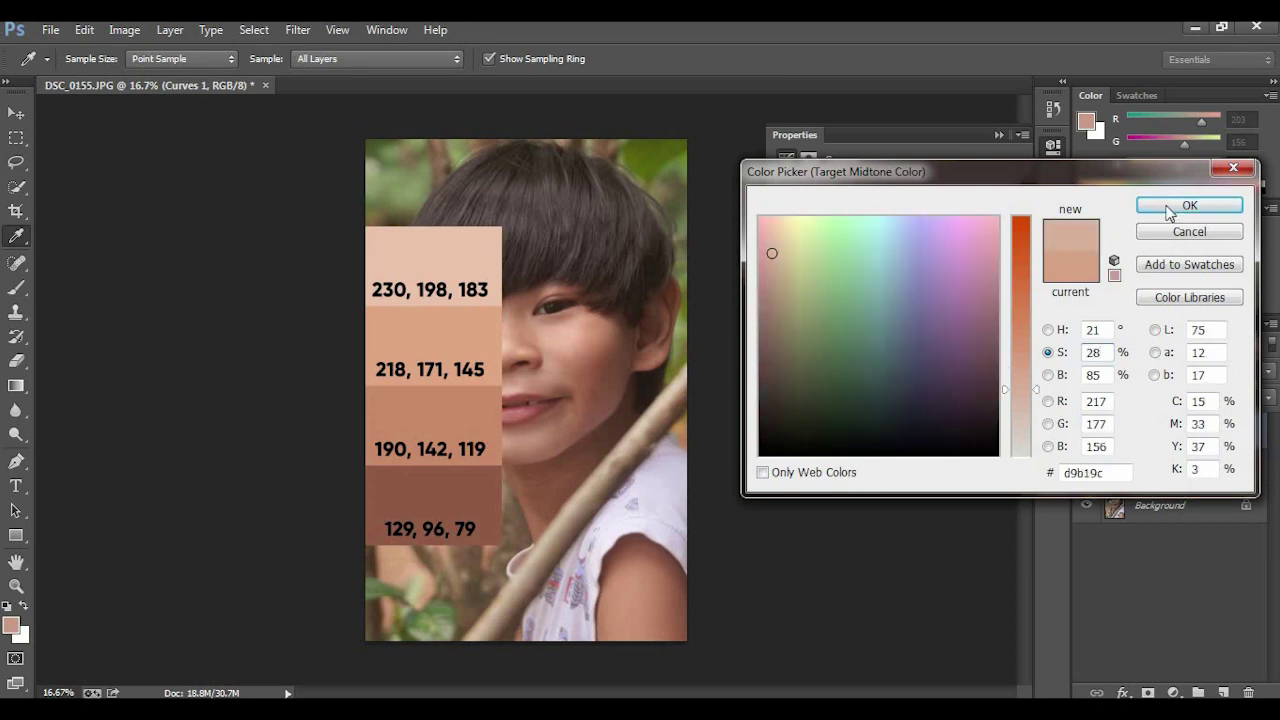
pyautogui.click(1189, 204)
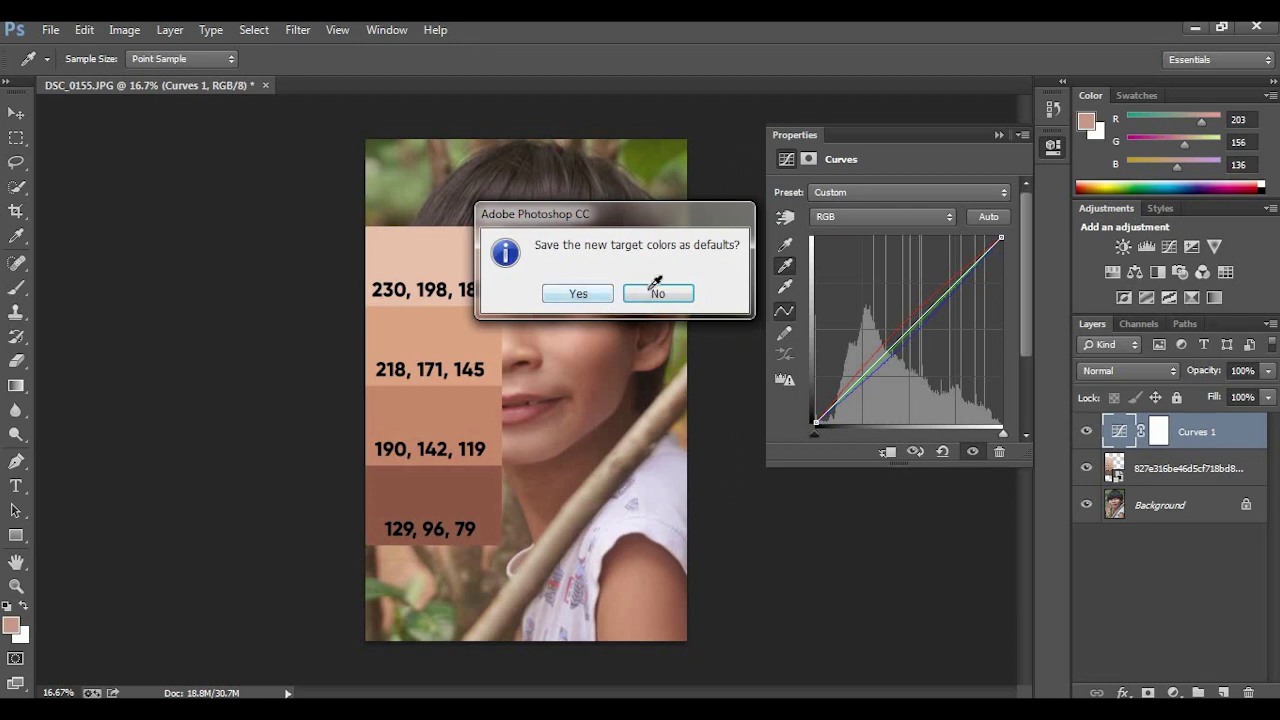
pyautogui.press('Return')
# Step: Resample the boy's cheek and compare the result with the Curves correction toggled
pyautogui.click(593, 335)
pyautogui.click(1087, 431)
pyautogui.click(1087, 431)
pyautogui.click(1087, 431)
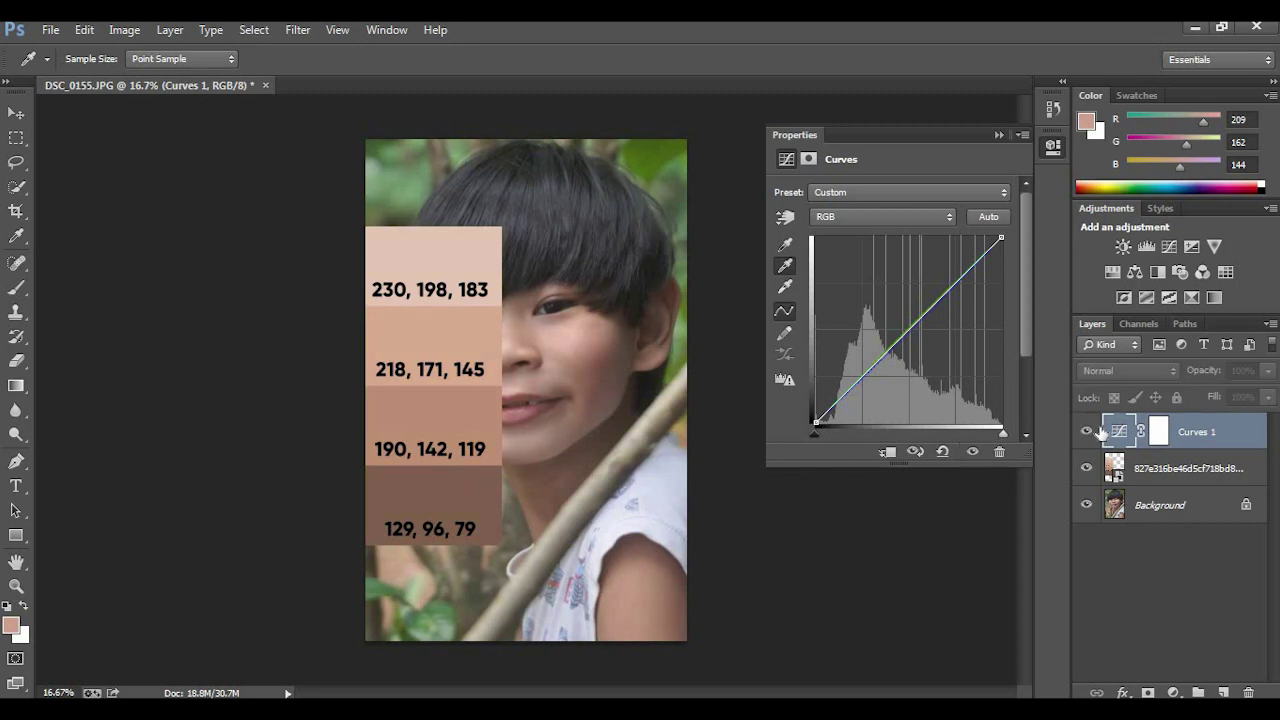
pyautogui.click(1100, 431)
# Step: Zoom in to 50% on the boy's face beside the skin-tone swatches
pyautogui.press('z')
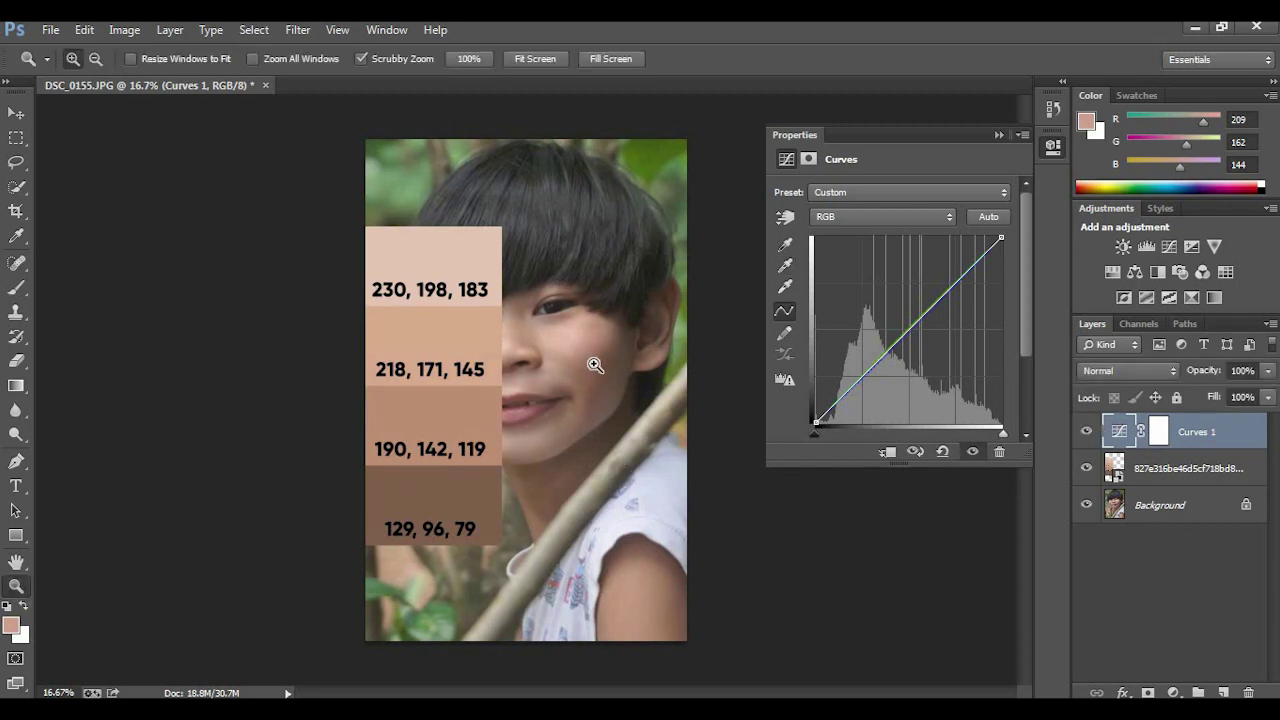
pyautogui.click(595, 365)
pyautogui.click(595, 365)
pyautogui.click(595, 365)
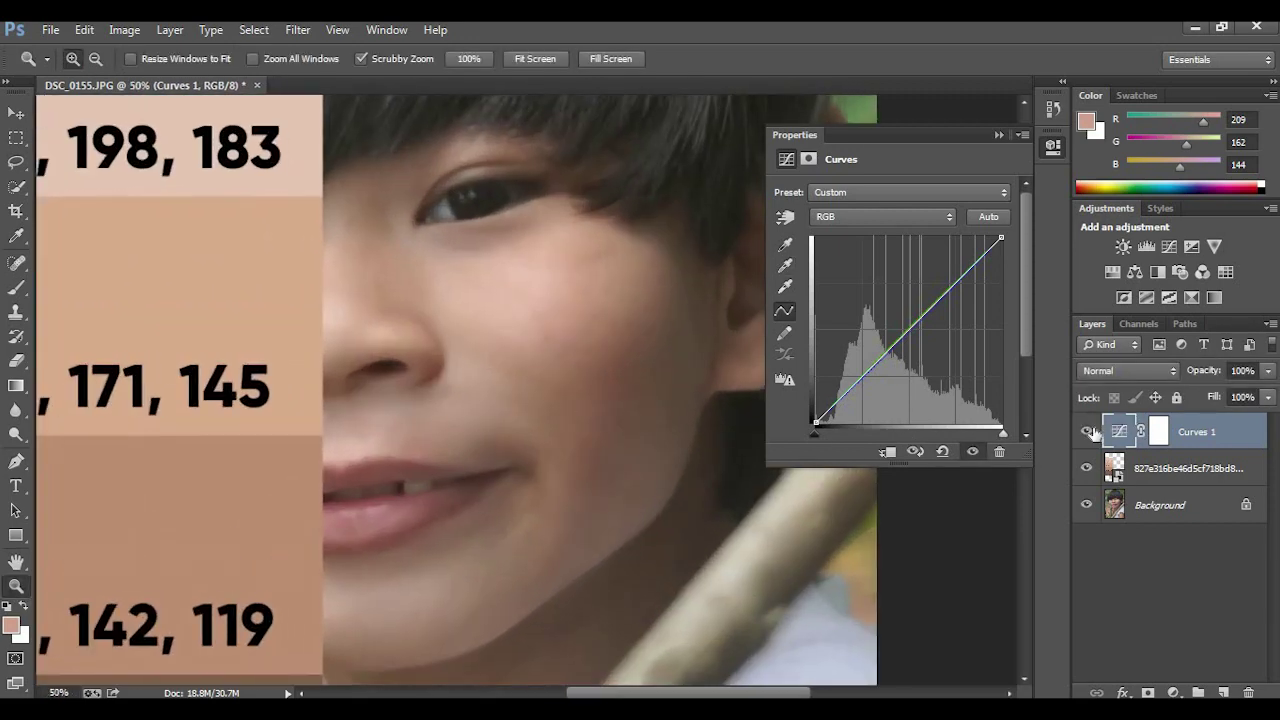
# Step: Compare the magnified face with the Curves correction turned off and back on
pyautogui.click(1087, 431)
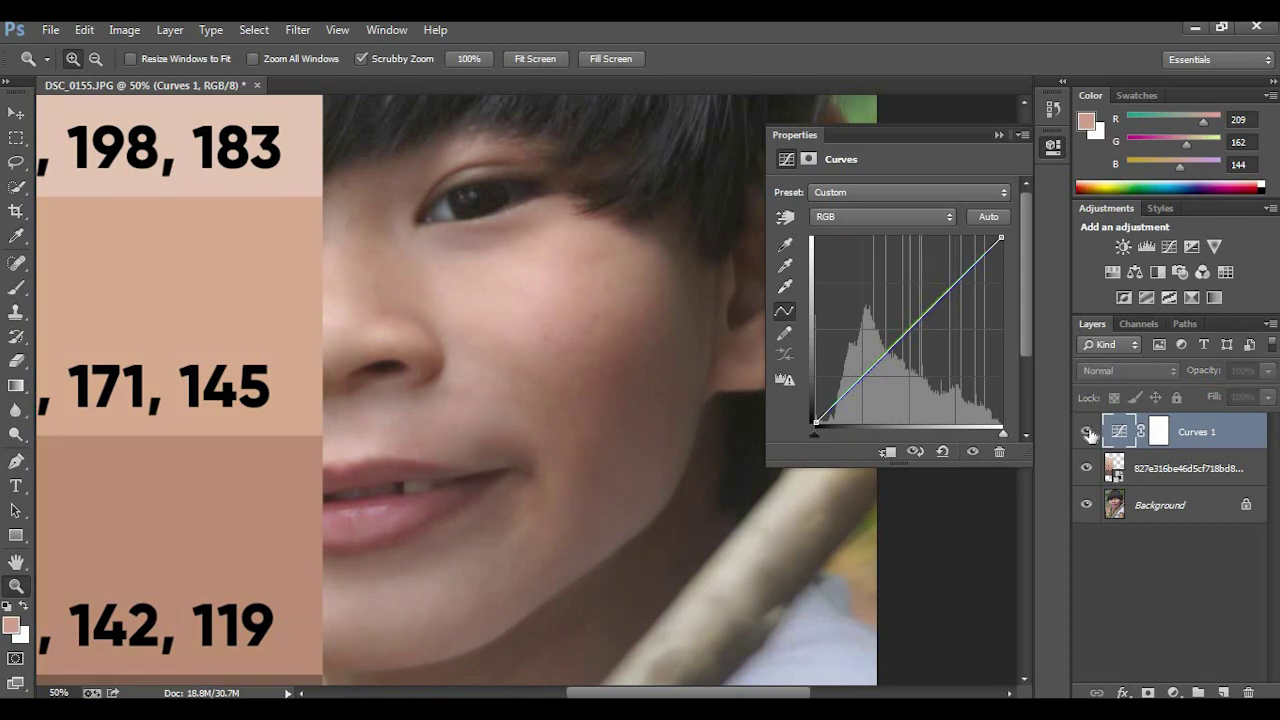
pyautogui.click(1087, 431)
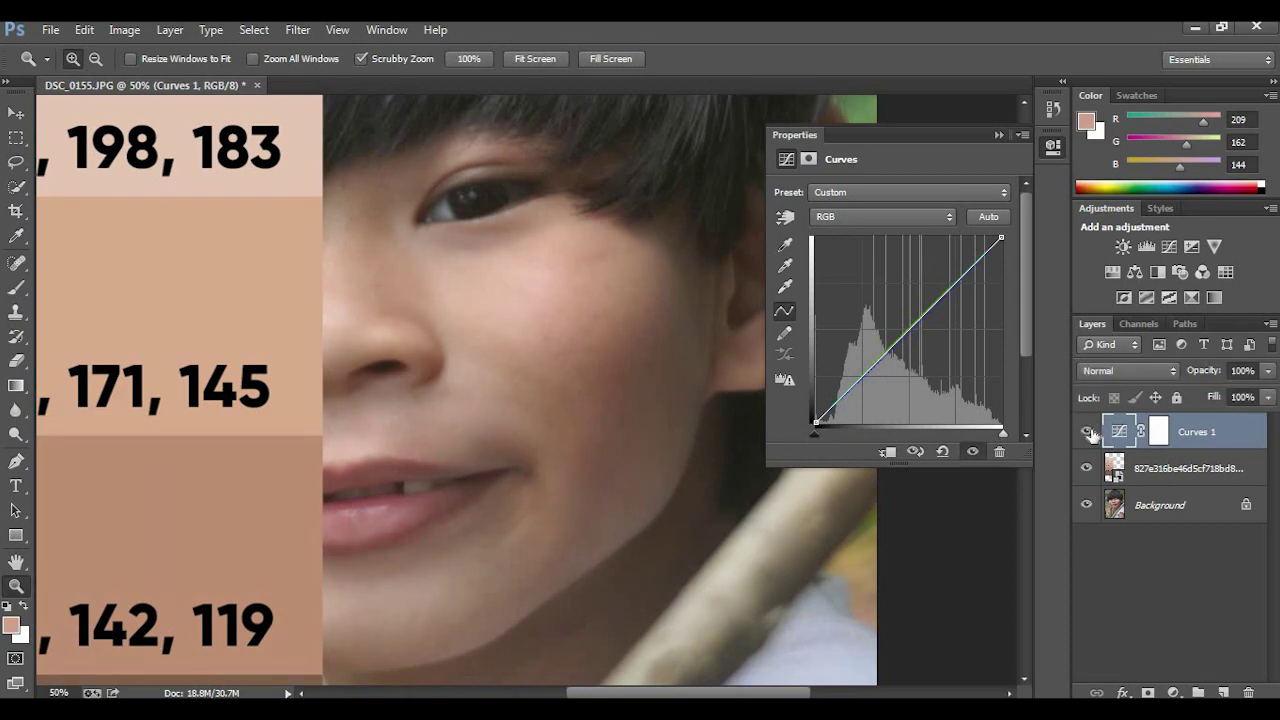
pyautogui.doubleClick(785, 265)
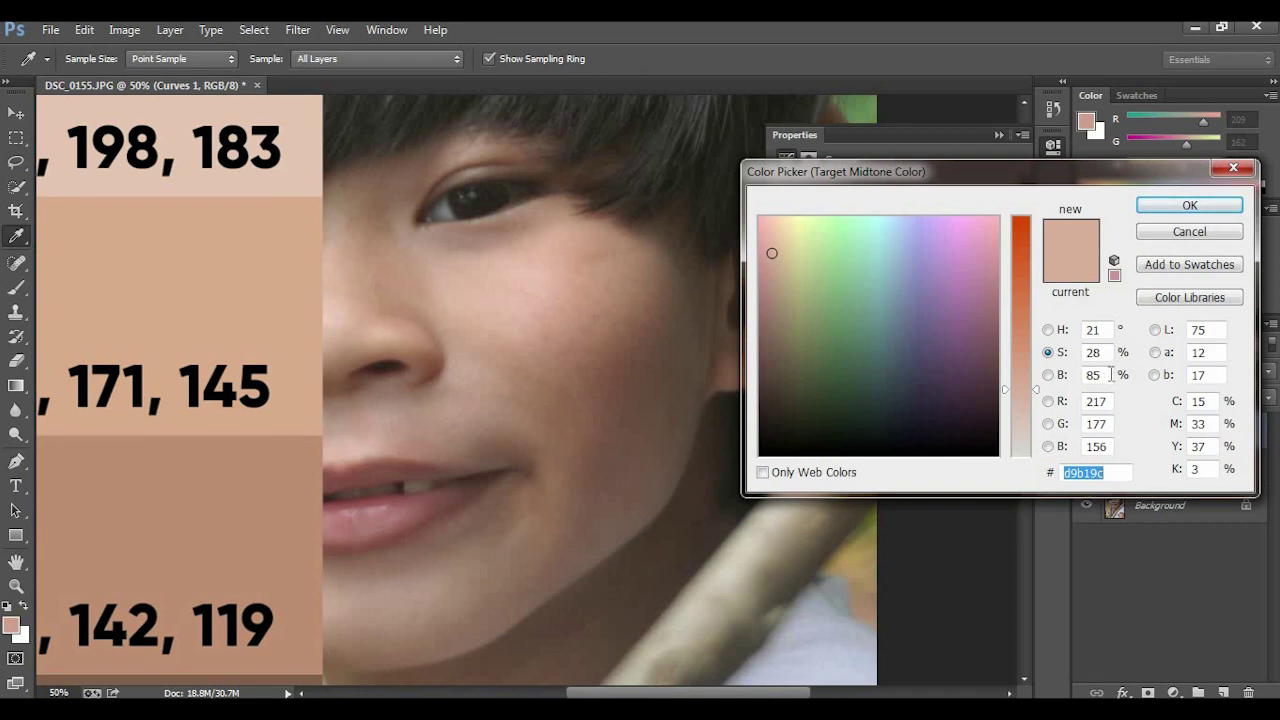
# Step: Set the midtone target saturation to 31% and resample the boy's cheek with it
pyautogui.click(1047, 352)
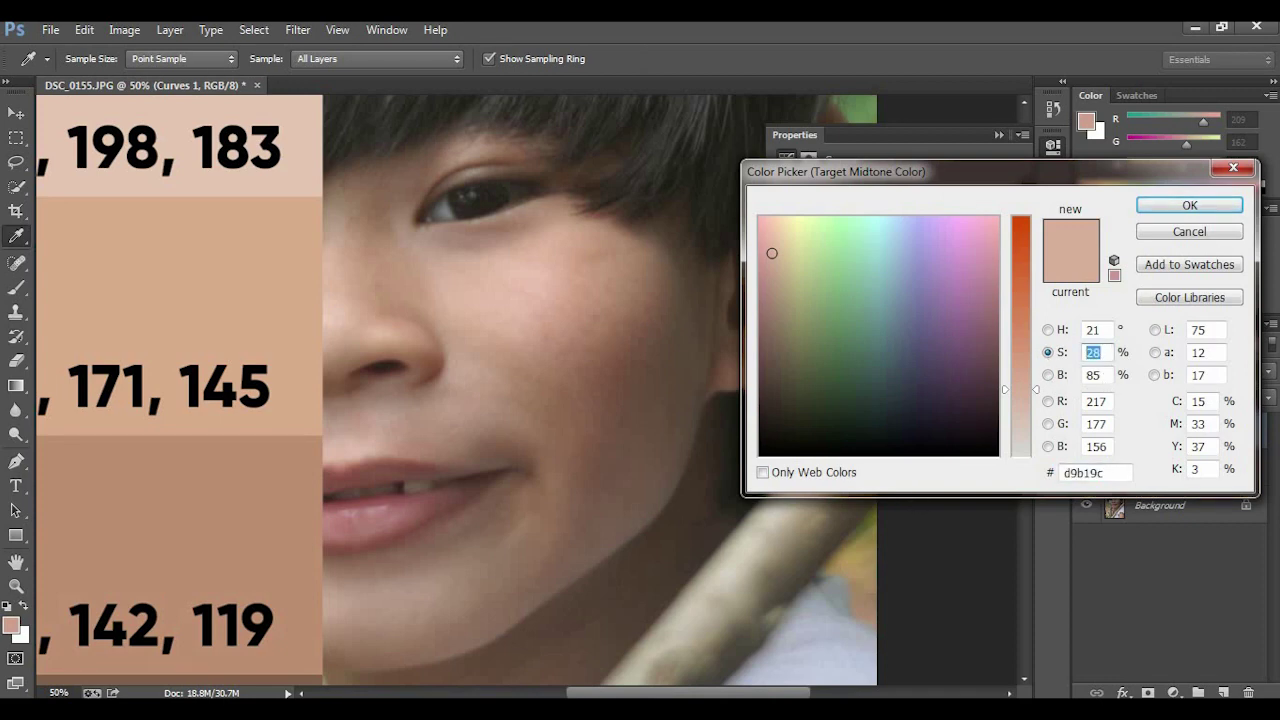
pyautogui.write('31')
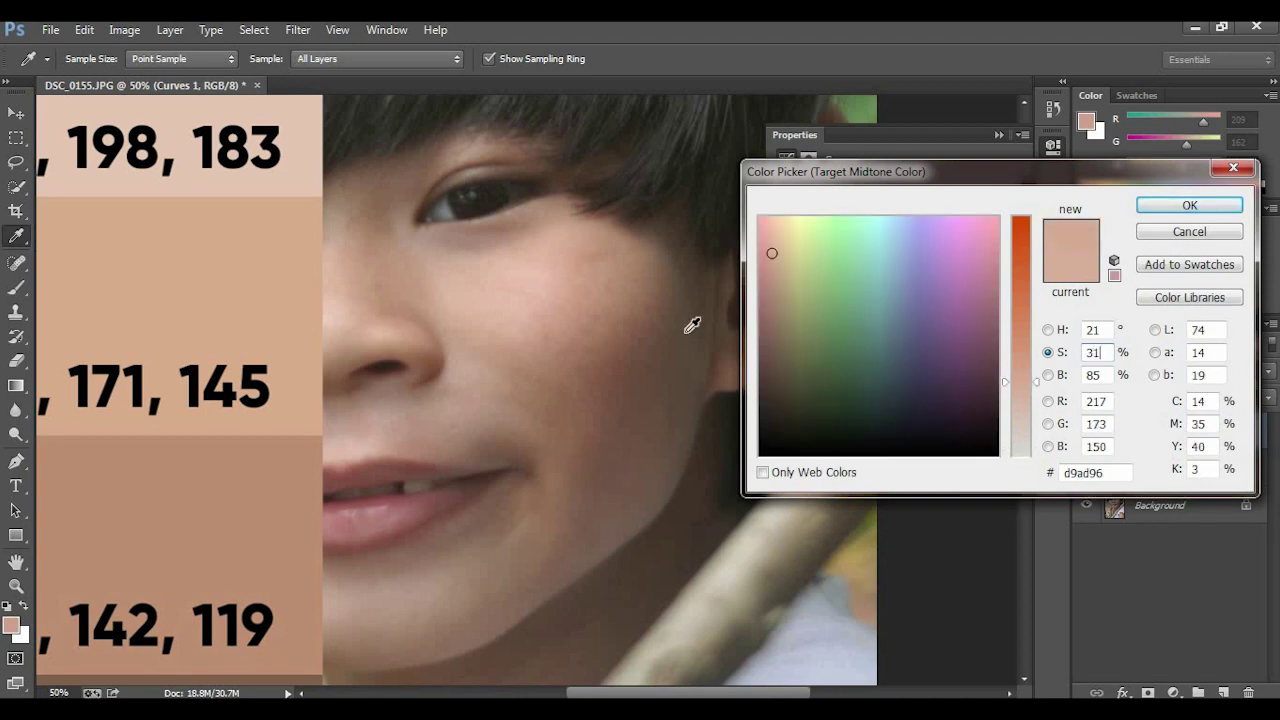
pyautogui.click(1212, 206)
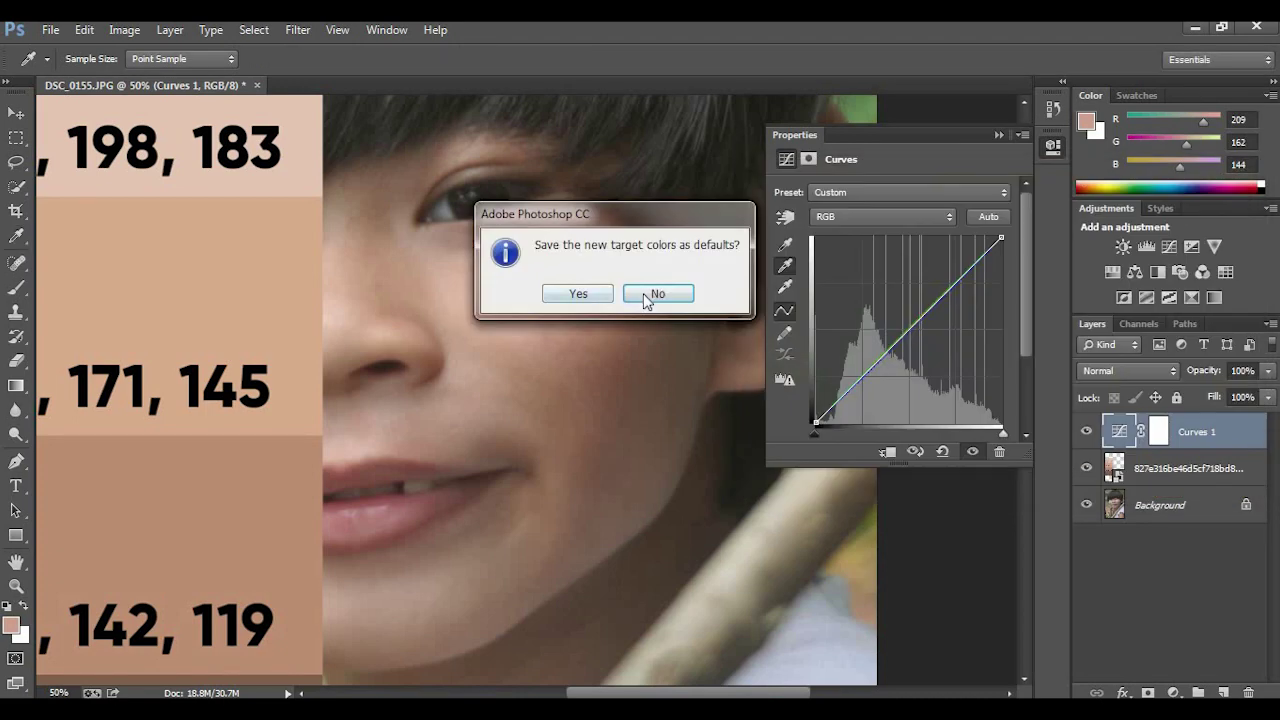
pyautogui.click(572, 294)
pyautogui.click(572, 285)
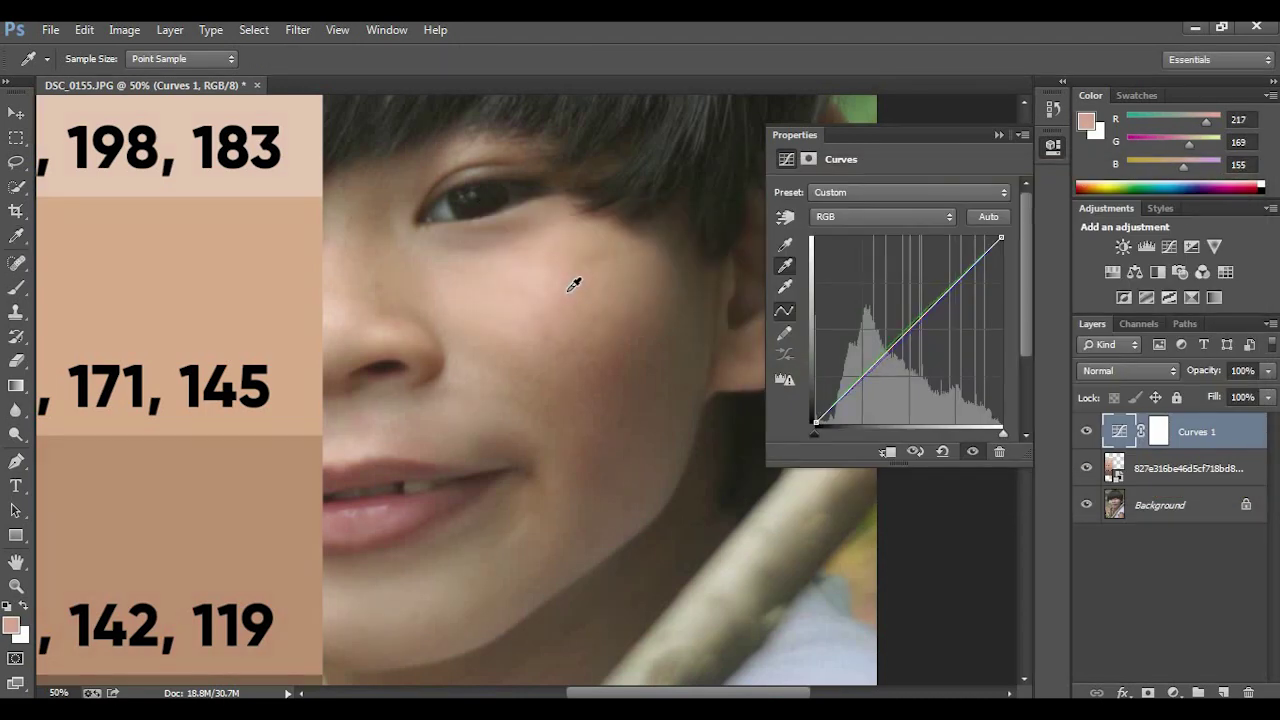
# Step: Compare the photo with and without the Curves correction, then zoom out
pyautogui.click(1088, 431)
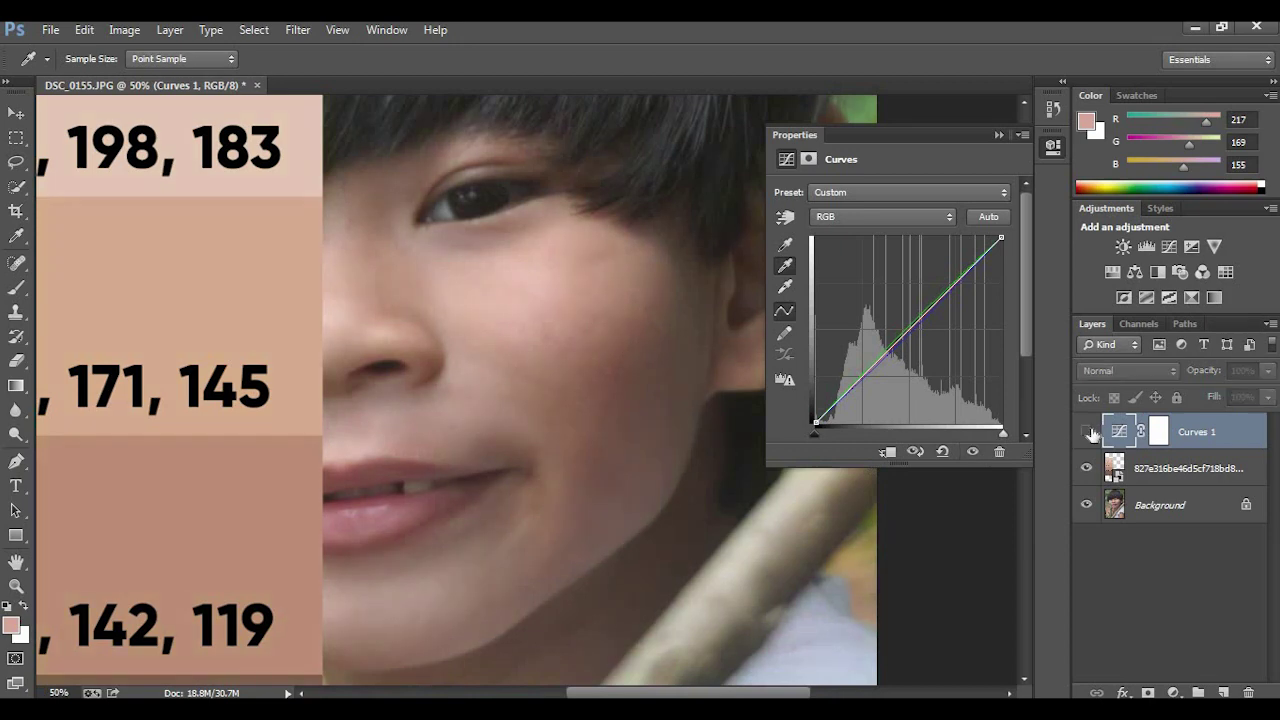
pyautogui.click(1088, 431)
pyautogui.click(1088, 431)
pyautogui.click(1088, 431)
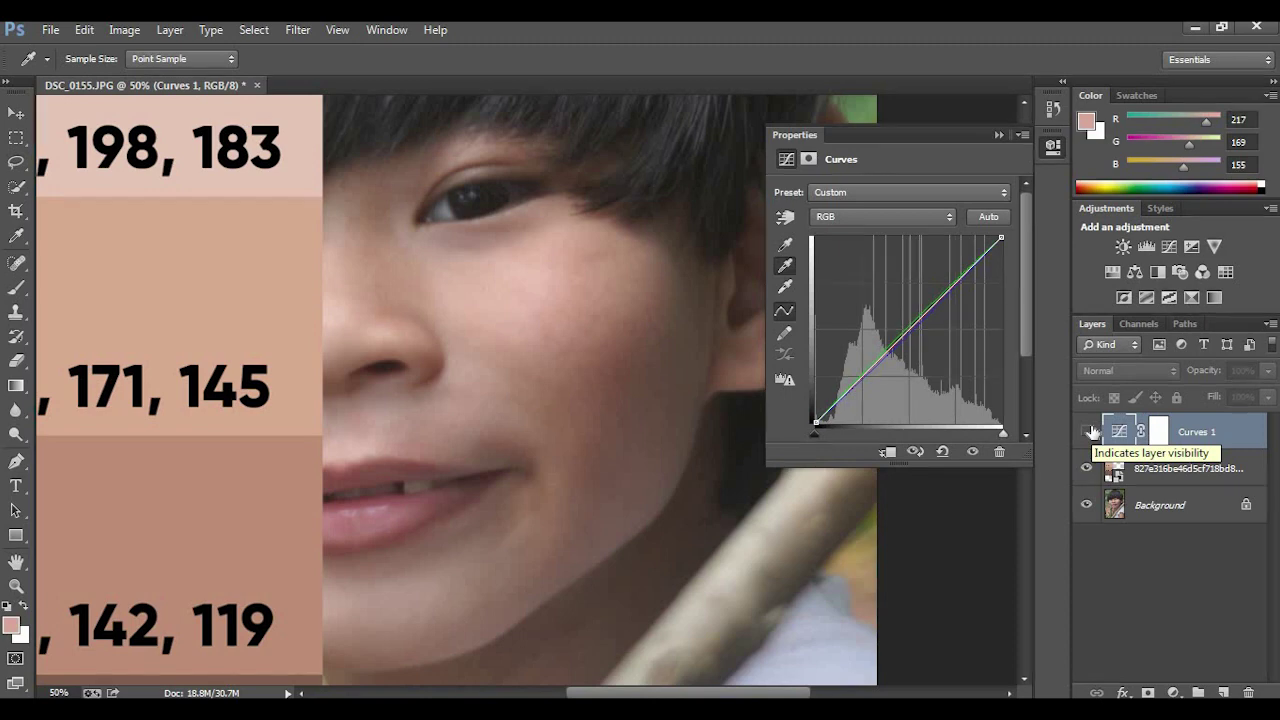
pyautogui.hotkey('ctrl', '-')
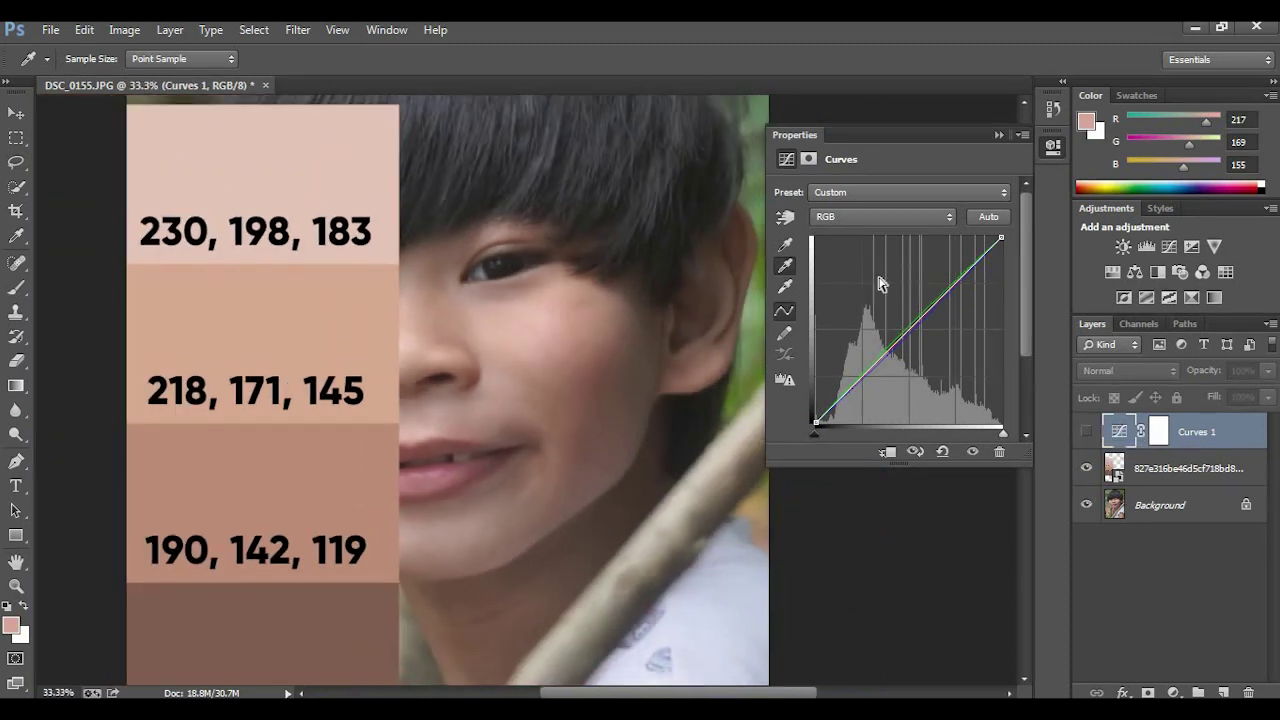
pyautogui.doubleClick(786, 270)
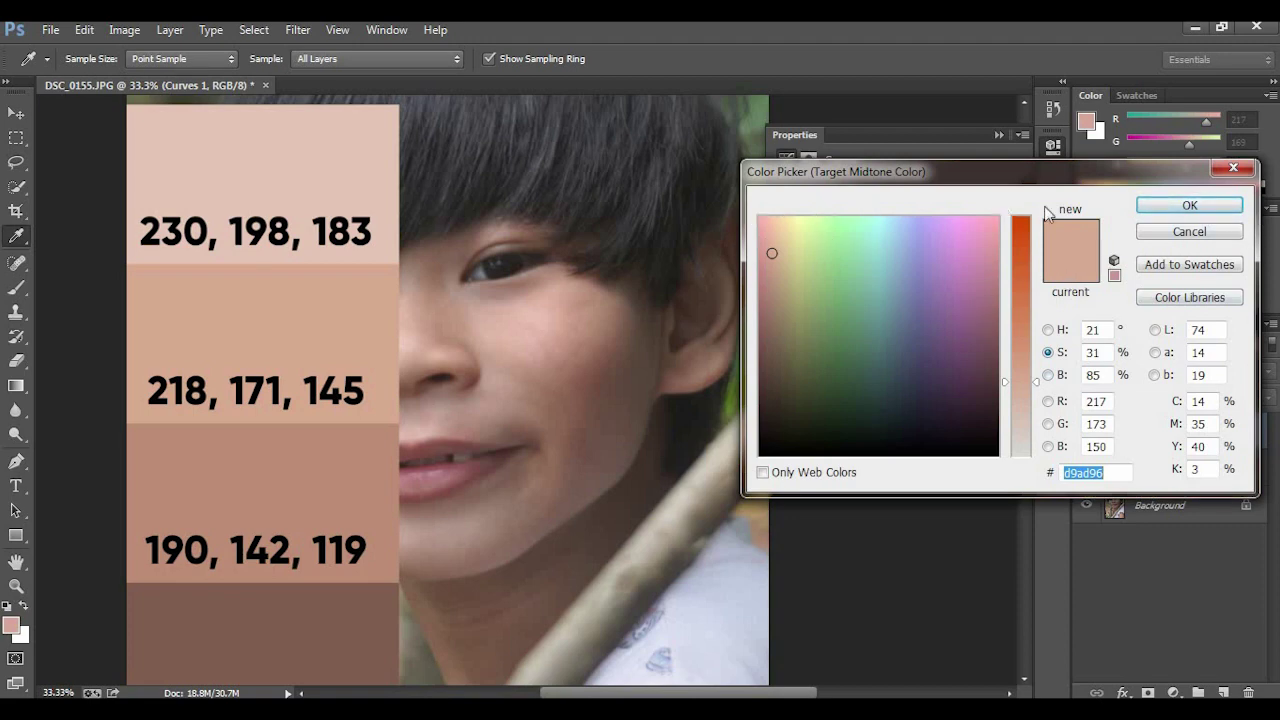
pyautogui.click(1215, 208)
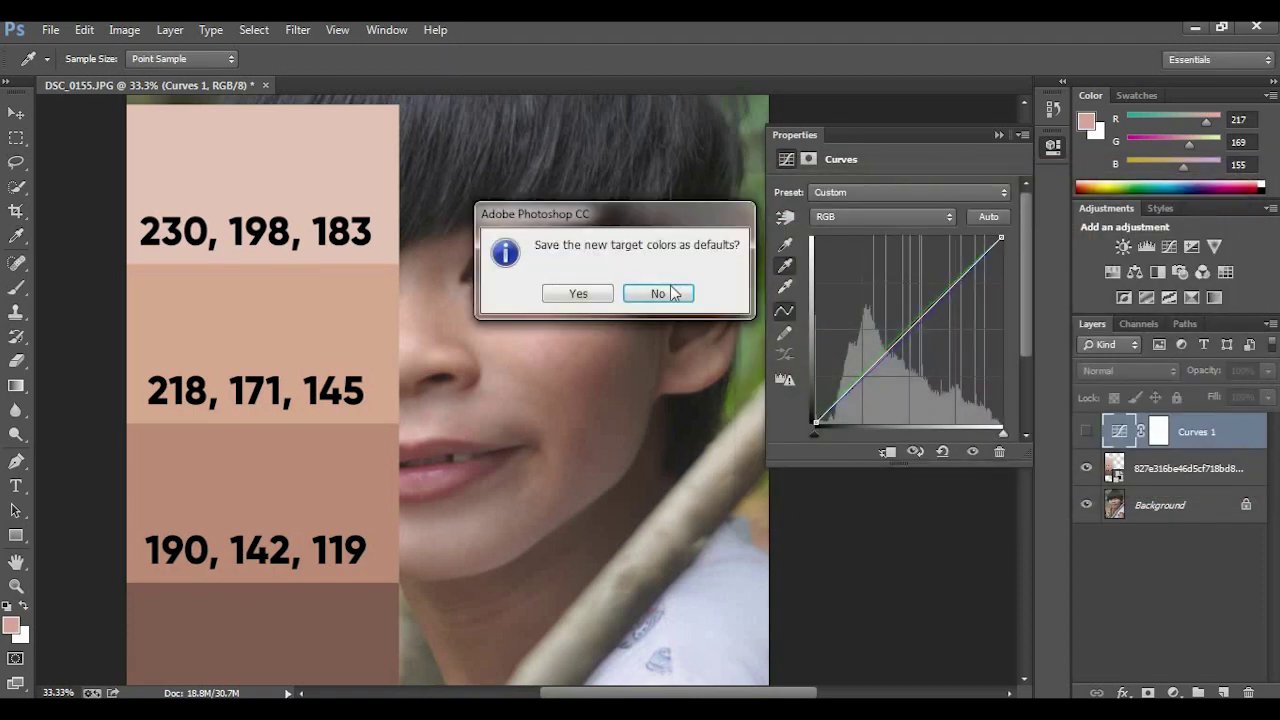
pyautogui.press('Return')
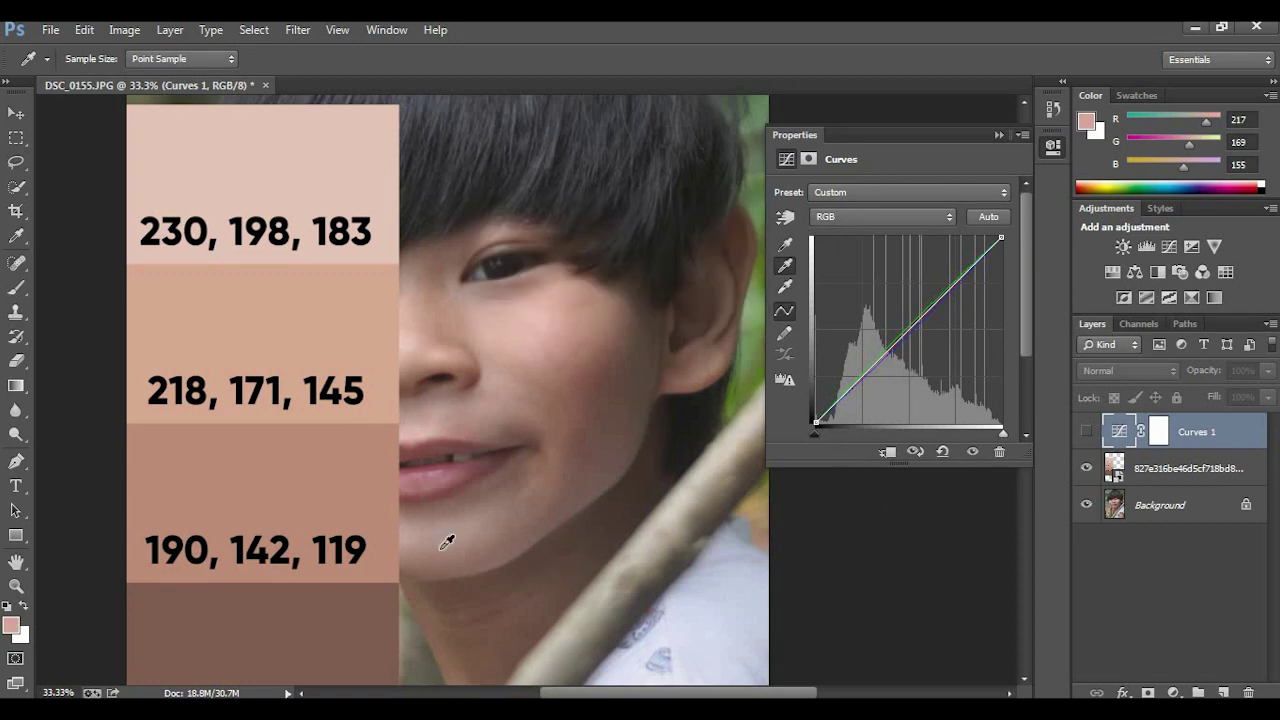